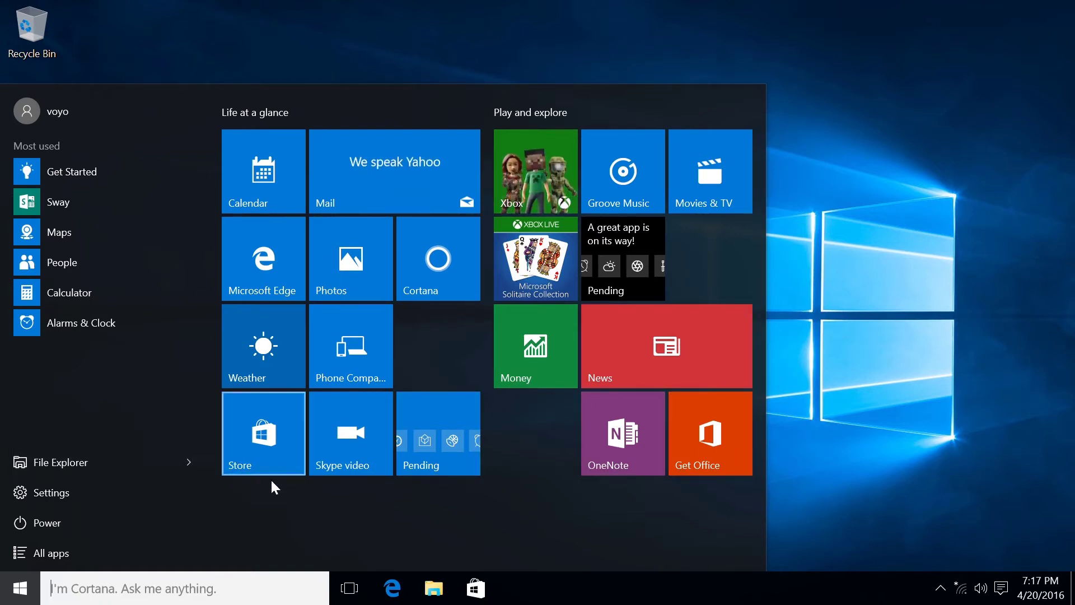
- Open the System display settings and look through the available screen resolutions in the advanced display settings, leaving the resolution unchanged
left_click(89, 493)
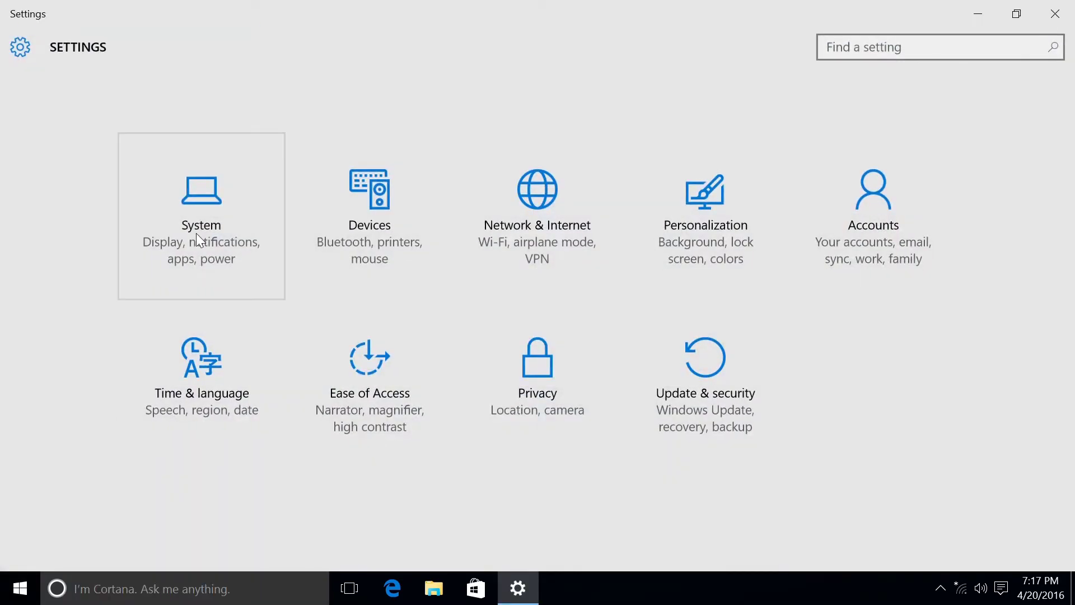
left_click(193, 224)
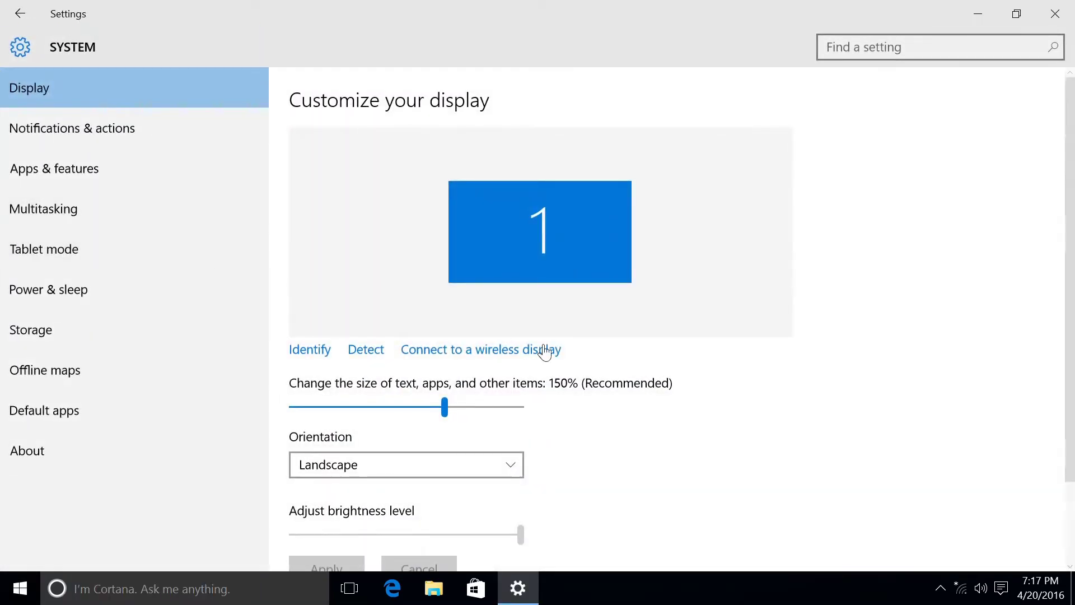
scroll(547, 350, "down", 3)
left_click(430, 521)
scroll(298, 317, "down", 5)
left_click(237, 264)
scroll(233, 282, "down", 4)
scroll(220, 311, "up", 5)
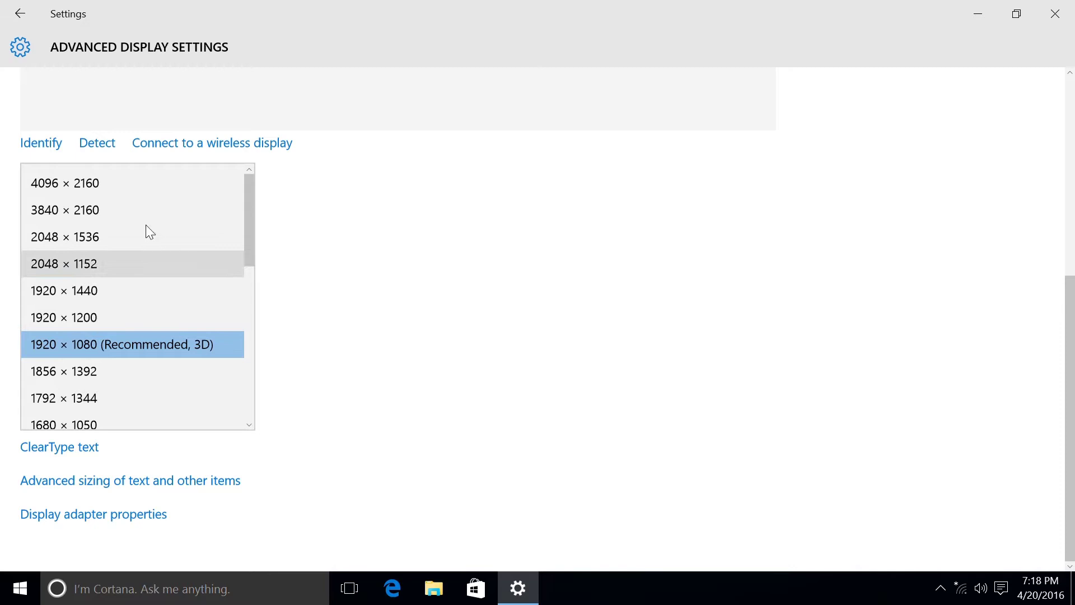
left_click(32, 12)
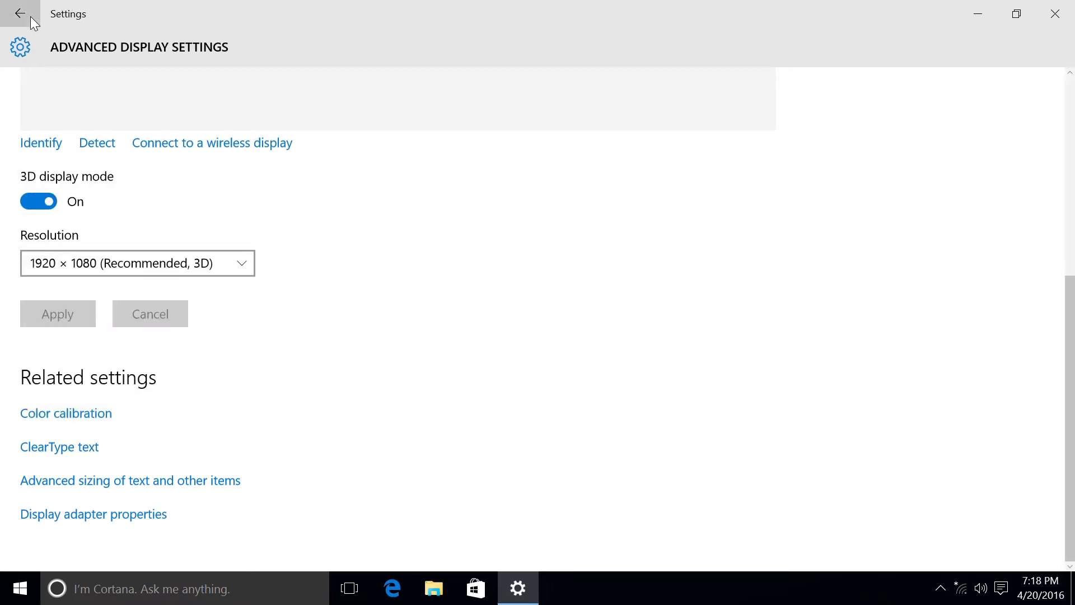
left_click(30, 15)
- Review the Notifications & actions page of the System settings and bring up Apps & features
left_click(33, 137)
scroll(487, 314, "down", 5)
scroll(493, 316, "up", 5)
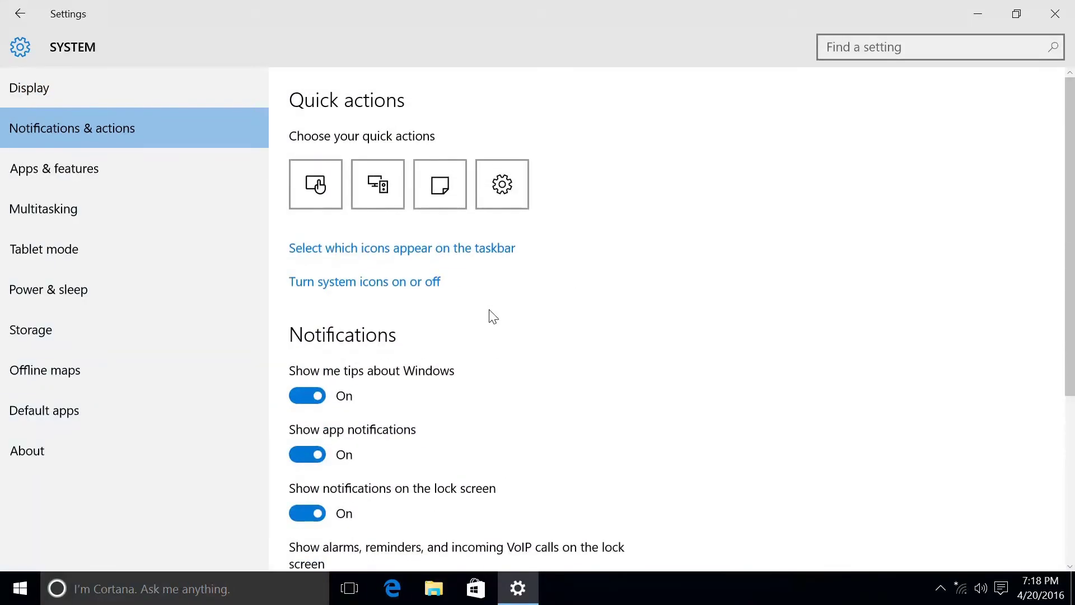
left_click(107, 172)
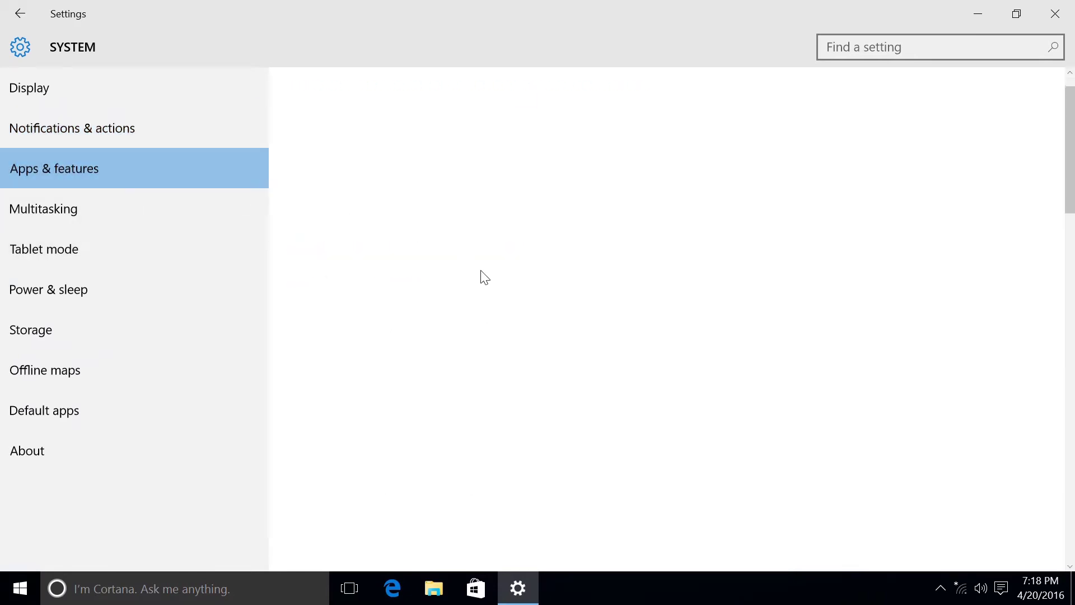
- Check the Multitasking and Tablet mode pages of the System settings
left_click(36, 211)
scroll(463, 341, "down", 1)
scroll(463, 342, "up", 1)
left_click(29, 248)
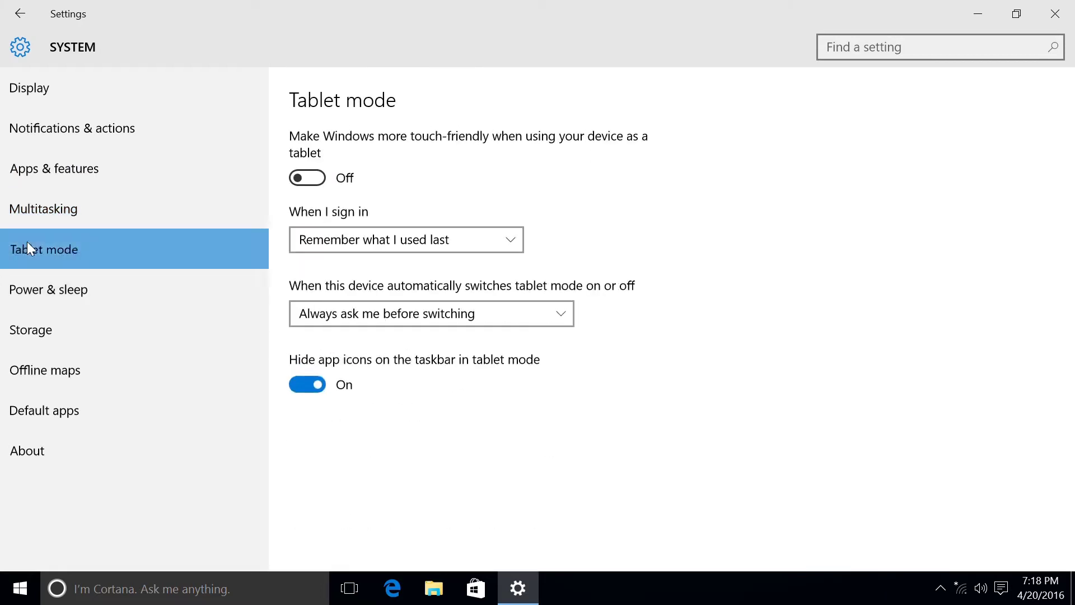
- Review the drive usage and default save locations under Storage, as well as the Power & sleep options
left_click(245, 347)
scroll(439, 367, "down", 2)
scroll(436, 373, "up", 2)
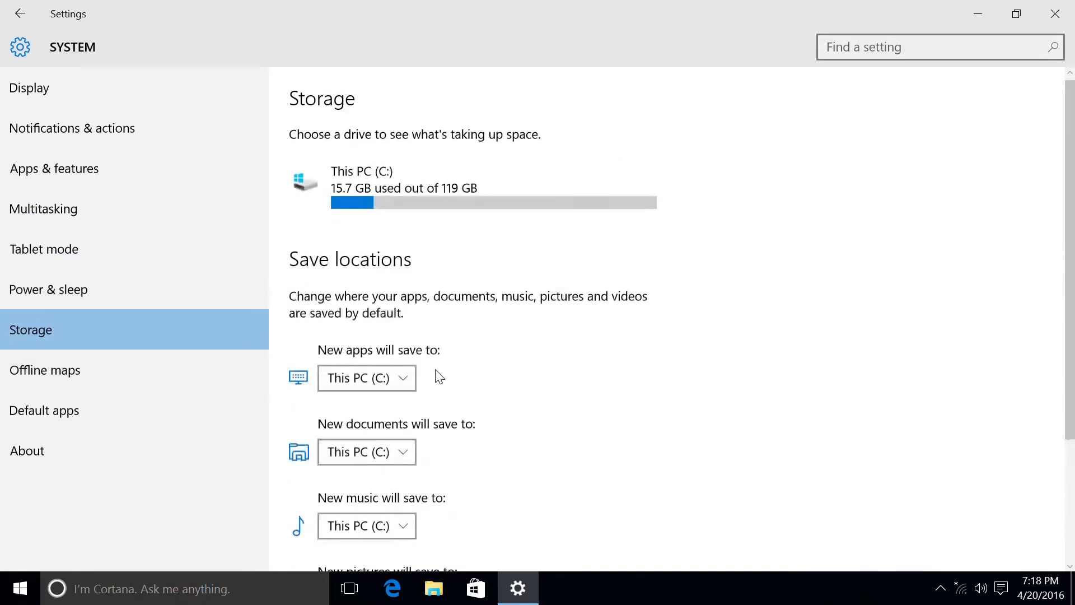
left_click(108, 292)
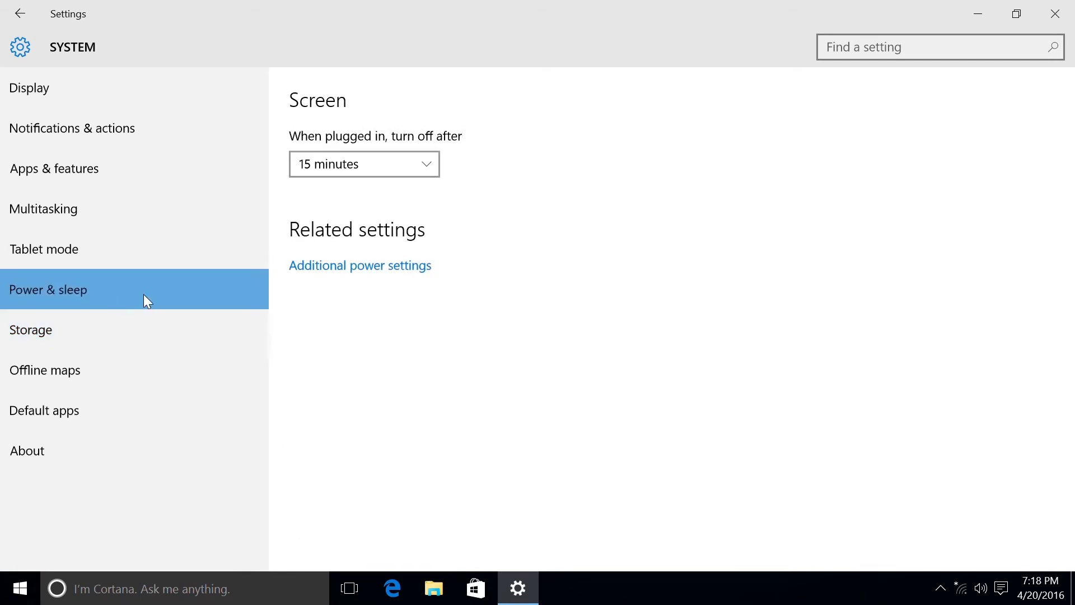
- View the Offline maps page and look through the complete list of default apps
left_click(47, 381)
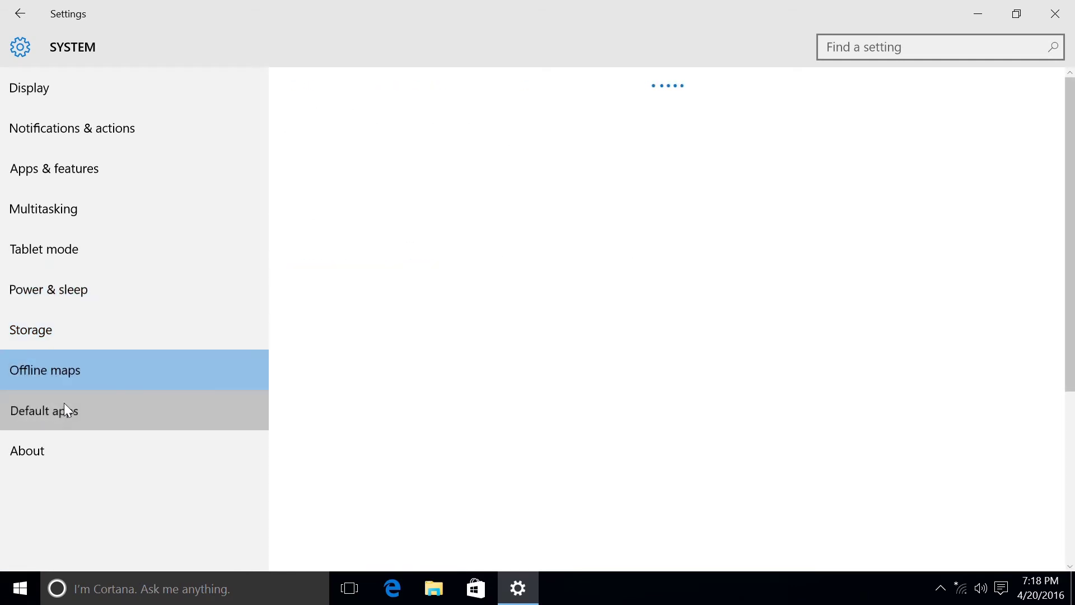
left_click(48, 419)
scroll(410, 437, "down", 5)
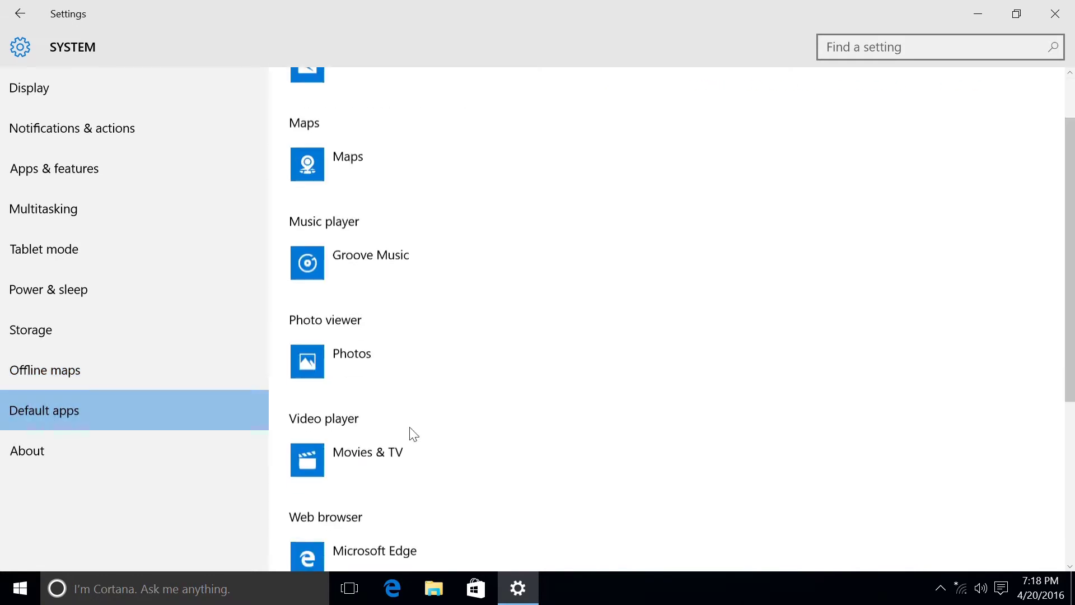
scroll(413, 442, "up", 4)
scroll(415, 443, "up", 2)
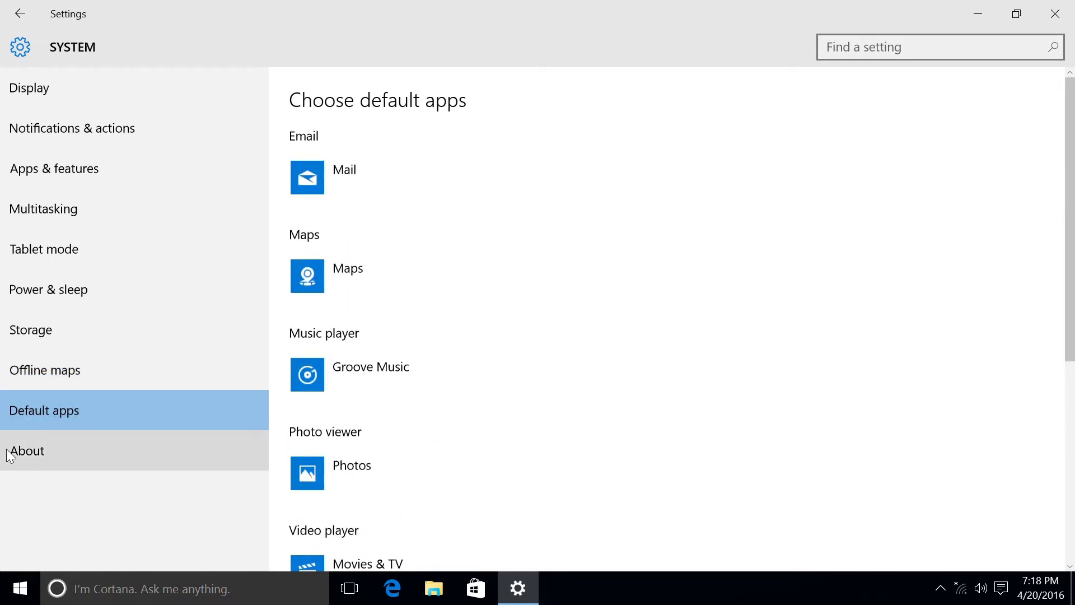
- Examine the PC specifications and related settings on the About page and return to the Settings home page
left_click(15, 451)
scroll(492, 427, "down", 6)
scroll(495, 428, "up", 1)
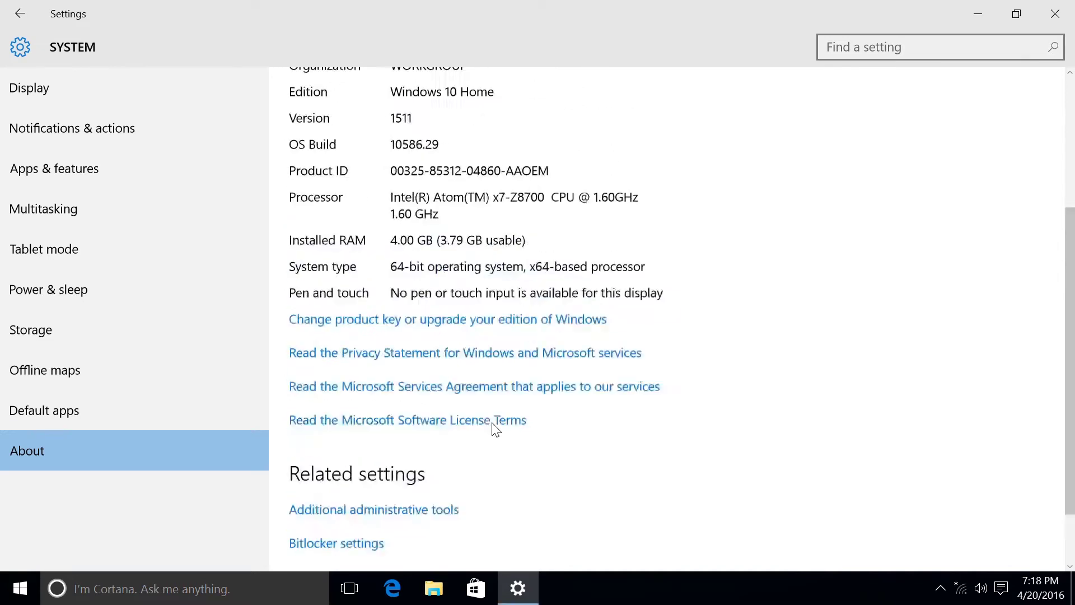
scroll(492, 426, "down", 2)
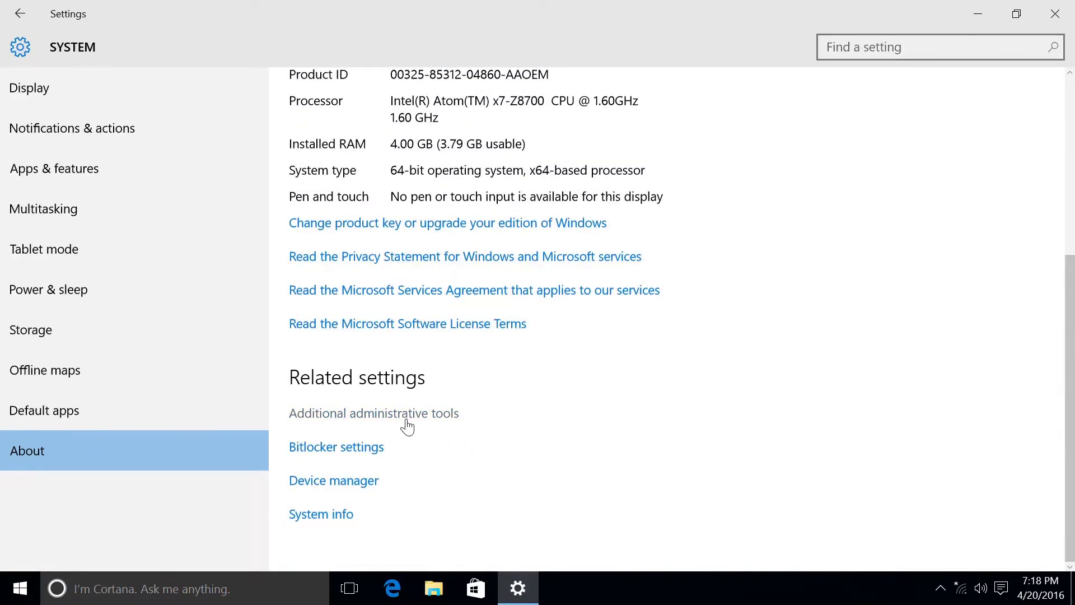
left_click(23, 21)
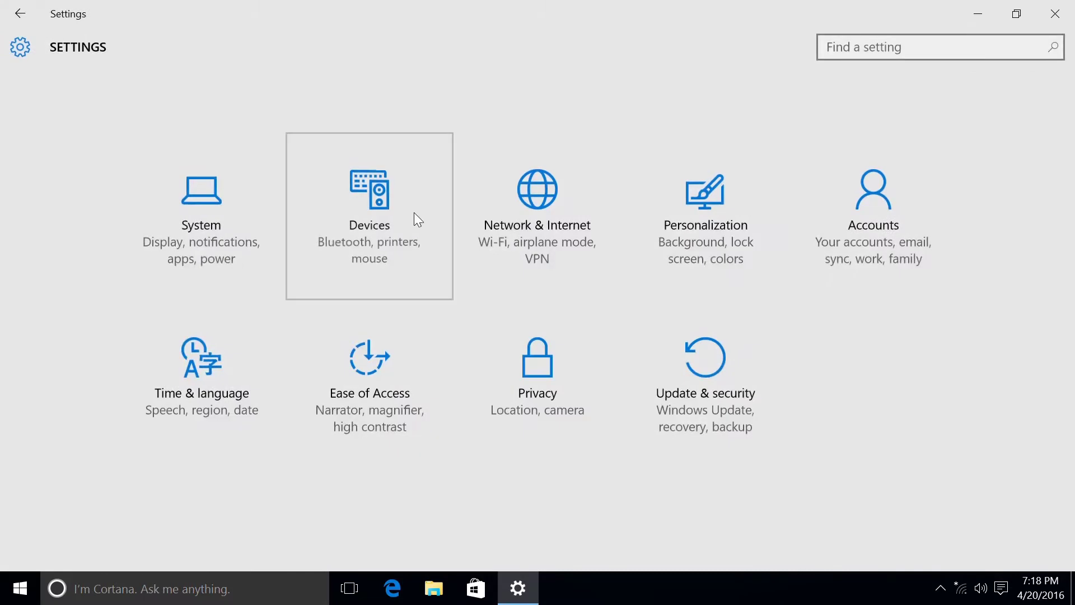
- Open the Devices settings and review the Printers & scanners and Connected devices pages
left_click(415, 213)
scroll(576, 328, "down", 3)
scroll(576, 343, "up", 3)
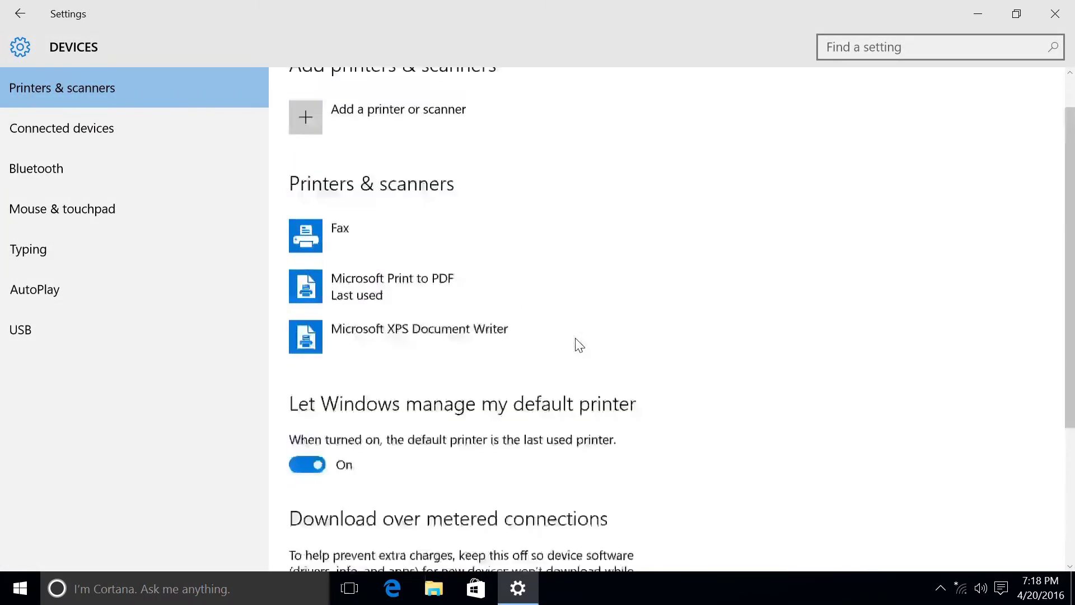
left_click(59, 132)
scroll(347, 291, "down", 5)
scroll(392, 330, "up", 5)
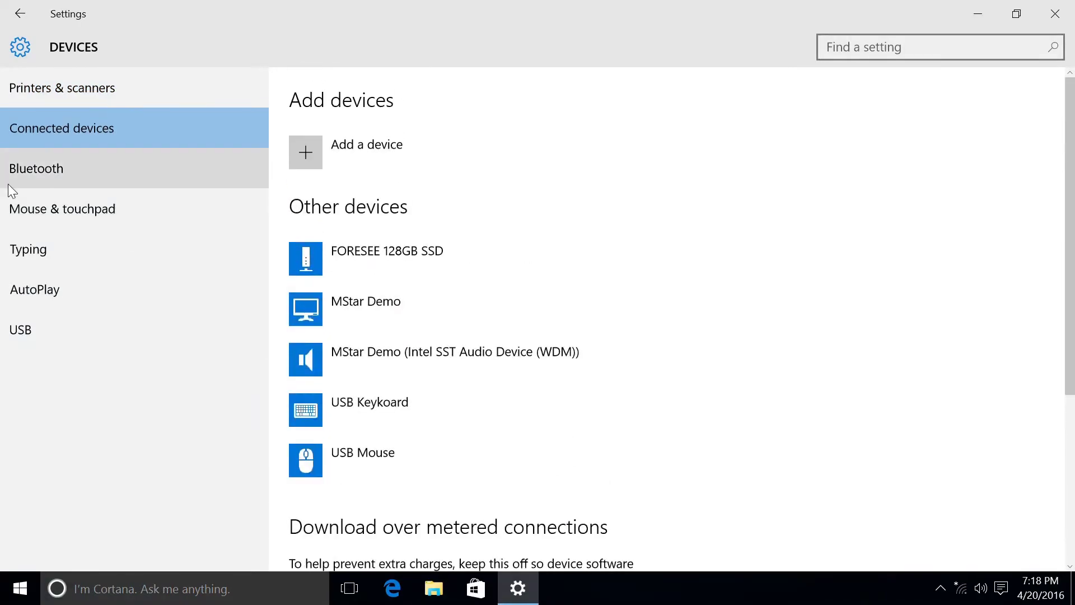
- View the Bluetooth, Mouse & touchpad, Typing and USB pages of the Devices settings and return to the Settings home page
left_click(27, 173)
left_click(49, 215)
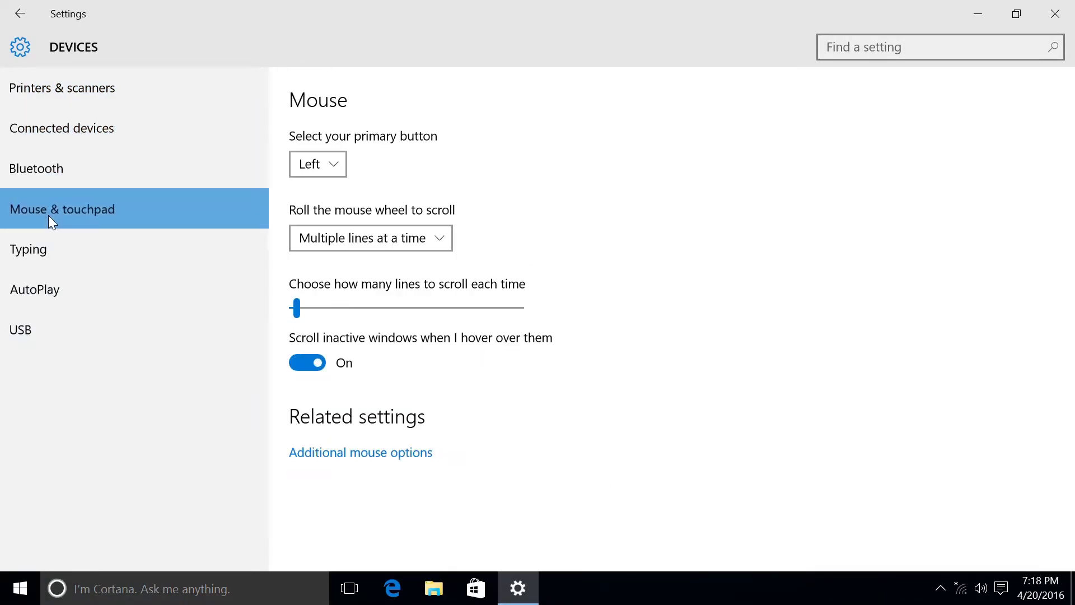
left_click(35, 248)
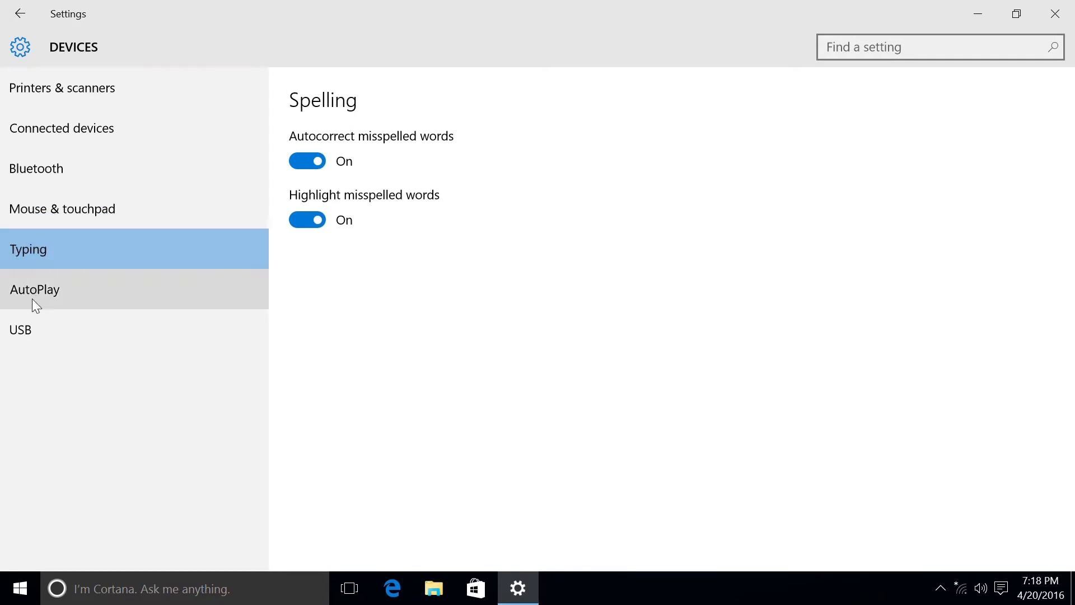
left_click(23, 329)
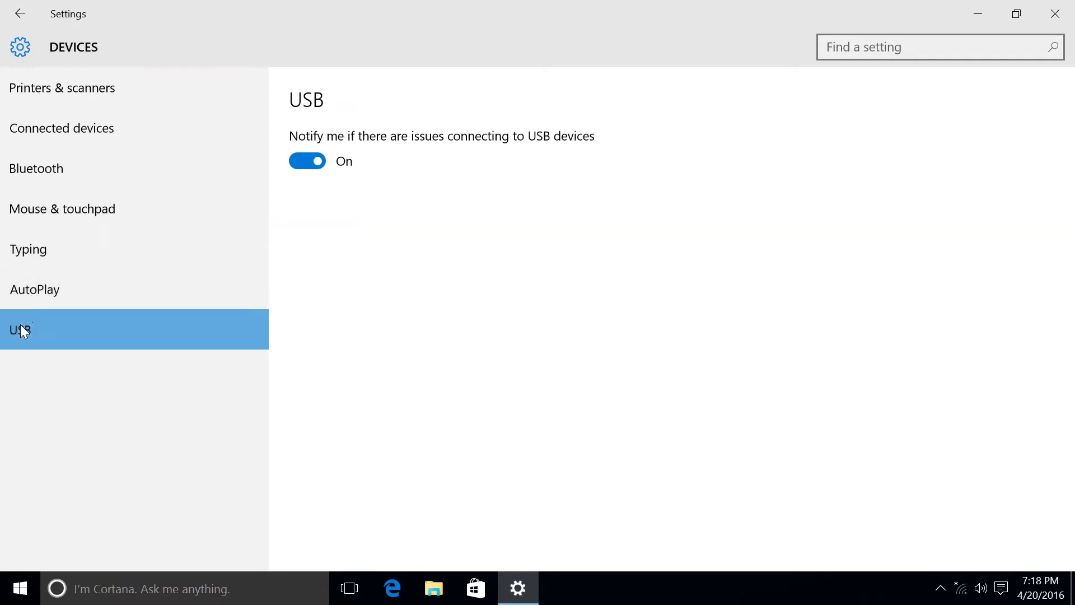
left_click(16, 19)
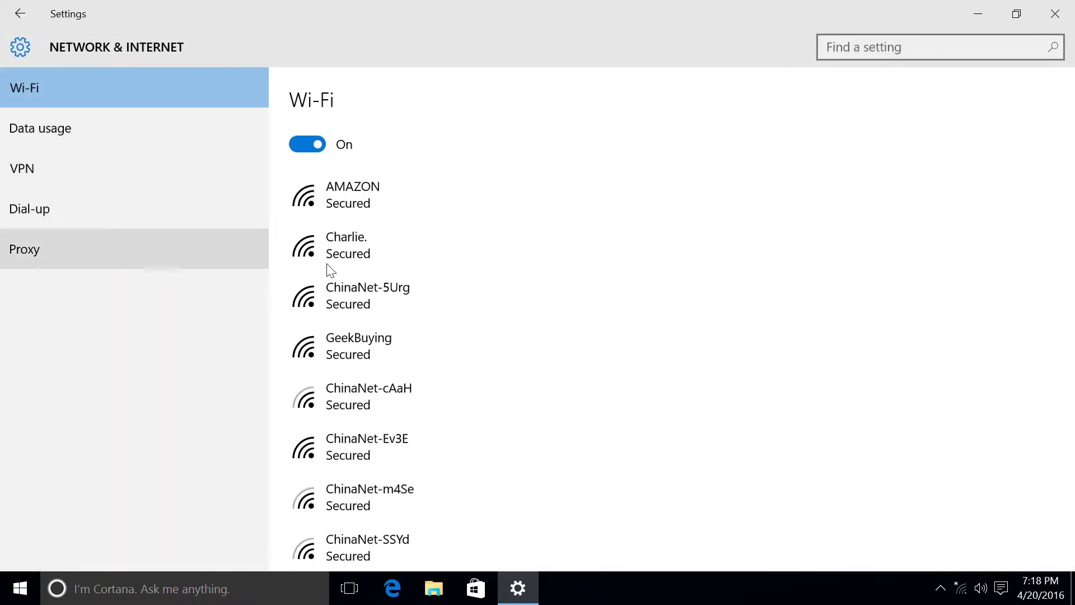
- Look through the Wi-Fi, Data usage, Dial-up and Proxy pages of Network & Internet and return to the Settings home page
scroll(420, 307, "down", 6)
scroll(420, 308, "down", 5)
left_click(36, 129)
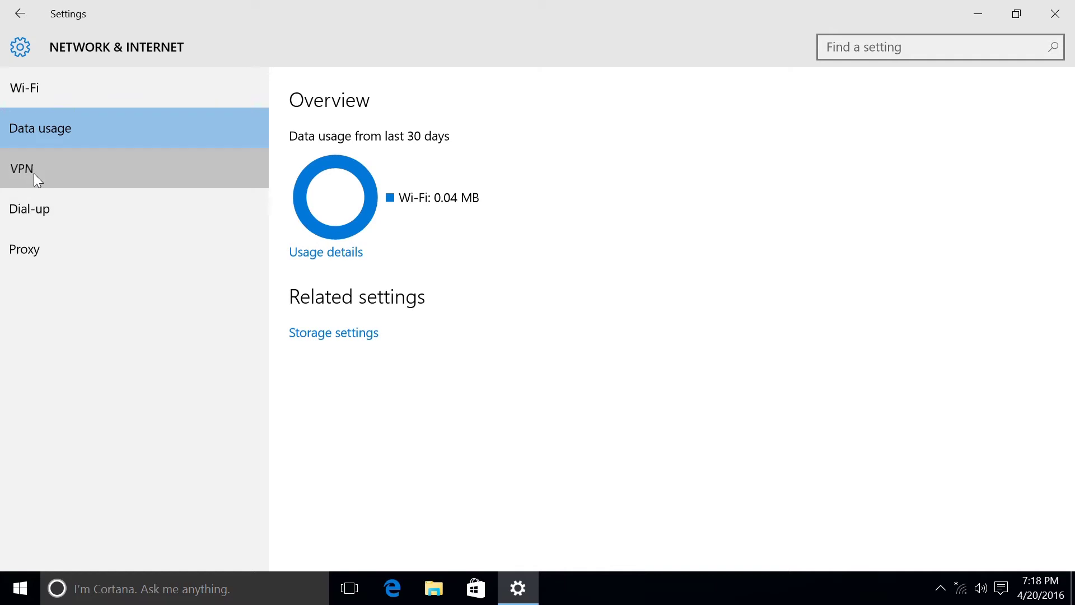
left_click(30, 209)
left_click(25, 250)
left_click(20, 14)
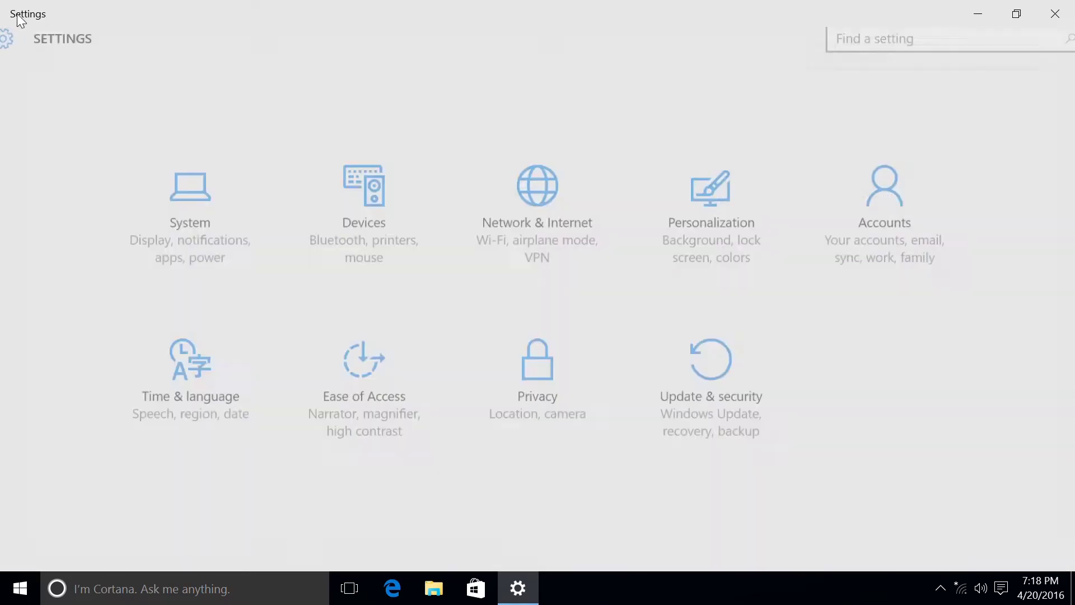
- Open the Accounts settings and review all the options on the Your email and accounts page
left_click(873, 254)
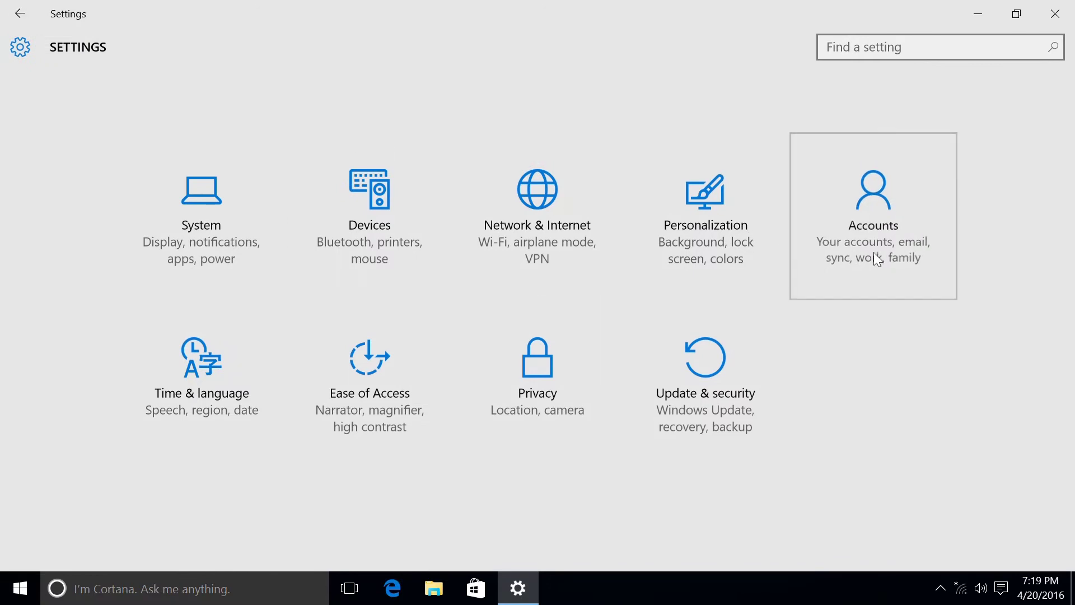
scroll(263, 261, "down", 5)
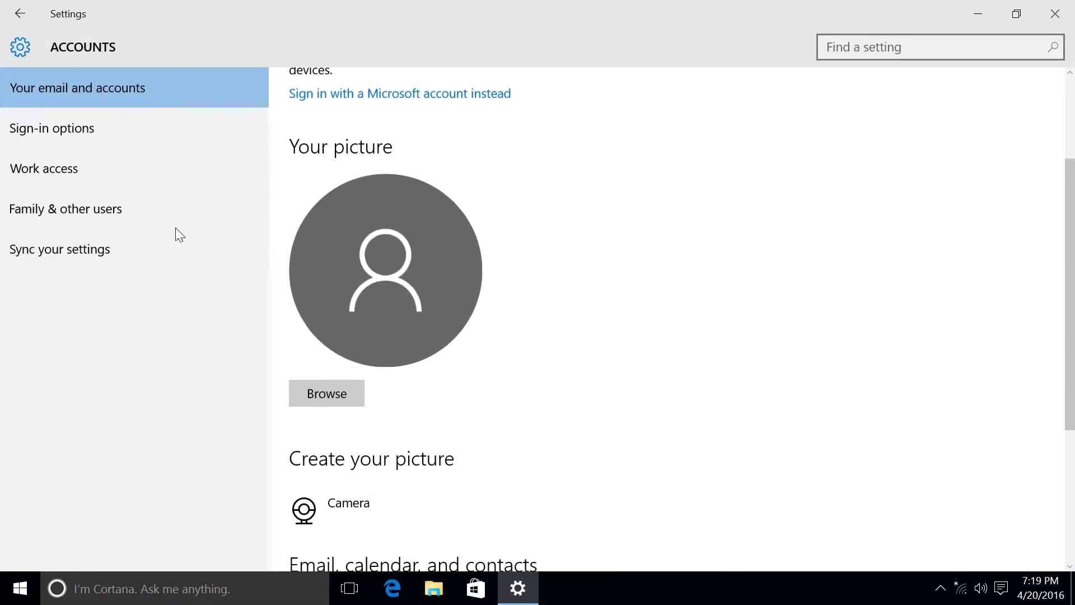
scroll(321, 329, "up", 5)
scroll(323, 331, "down", 6)
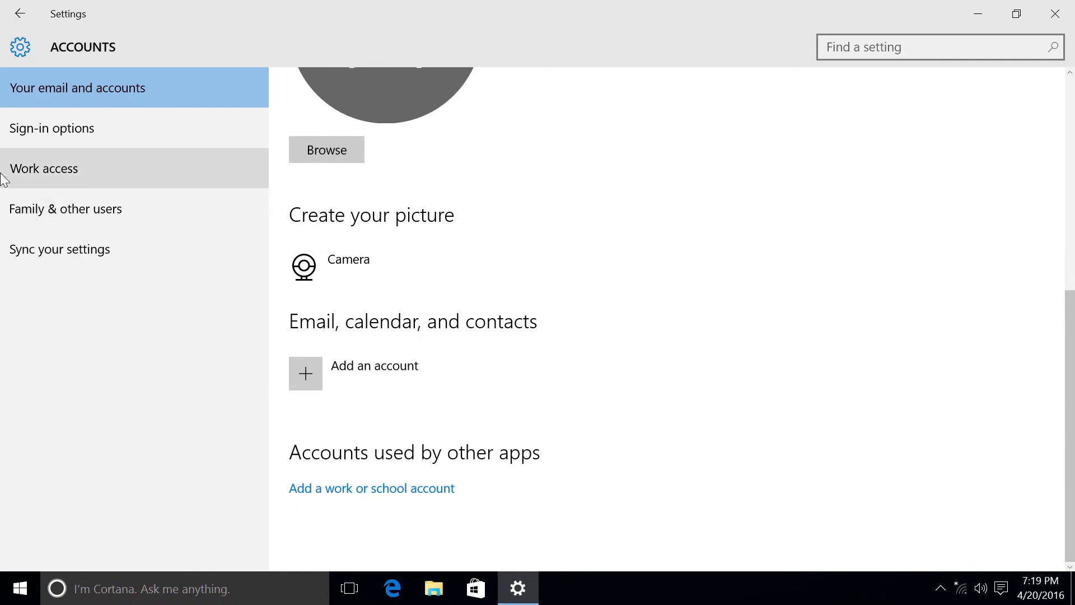
- Review the Work access and Family & other users pages of the Accounts settings
left_click(36, 168)
scroll(475, 347, "down", 2)
scroll(471, 347, "up", 2)
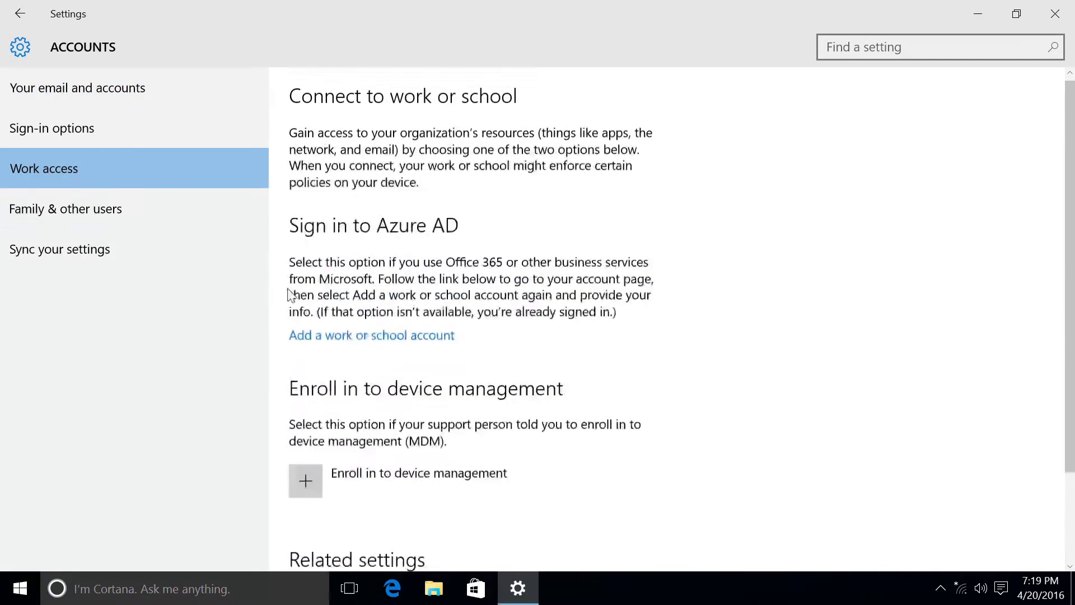
left_click(48, 202)
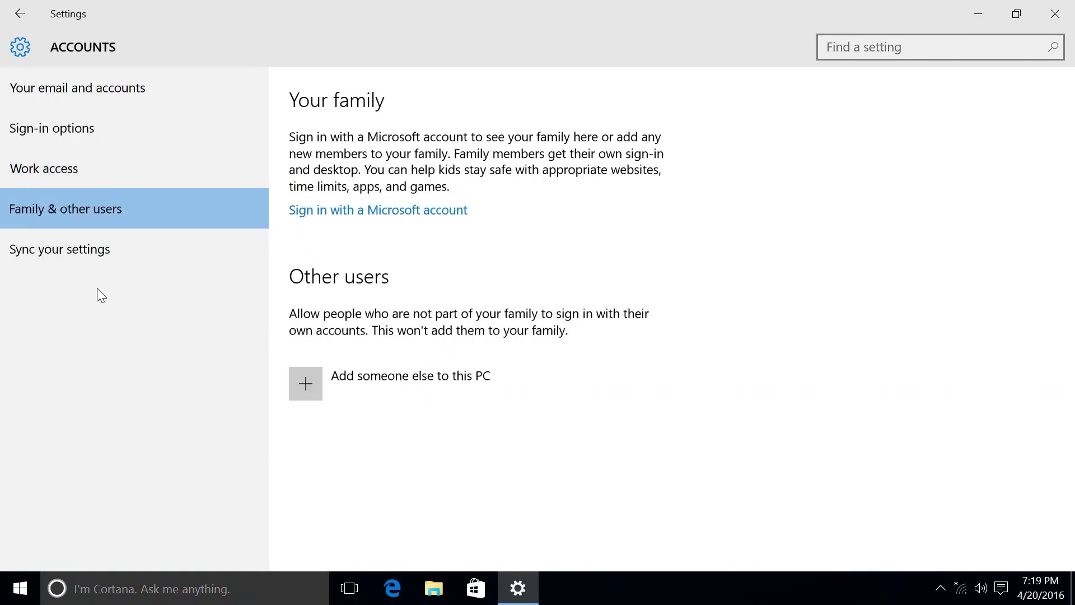
- Review the individual sync settings of the account and return to the Settings home page
left_click(216, 260)
scroll(412, 362, "down", 3)
scroll(416, 370, "up", 3)
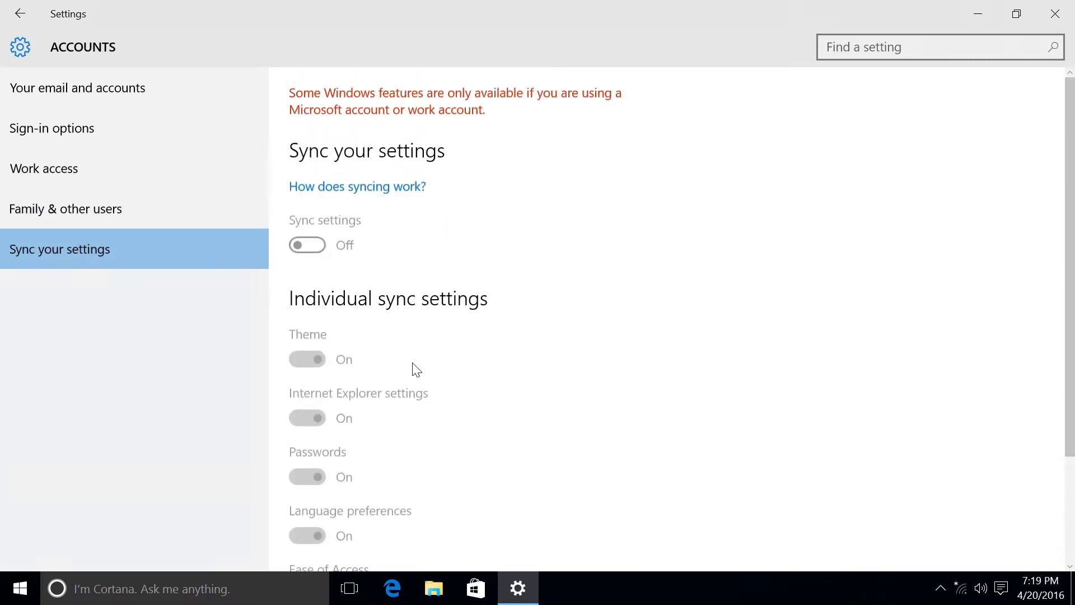
left_click(28, 18)
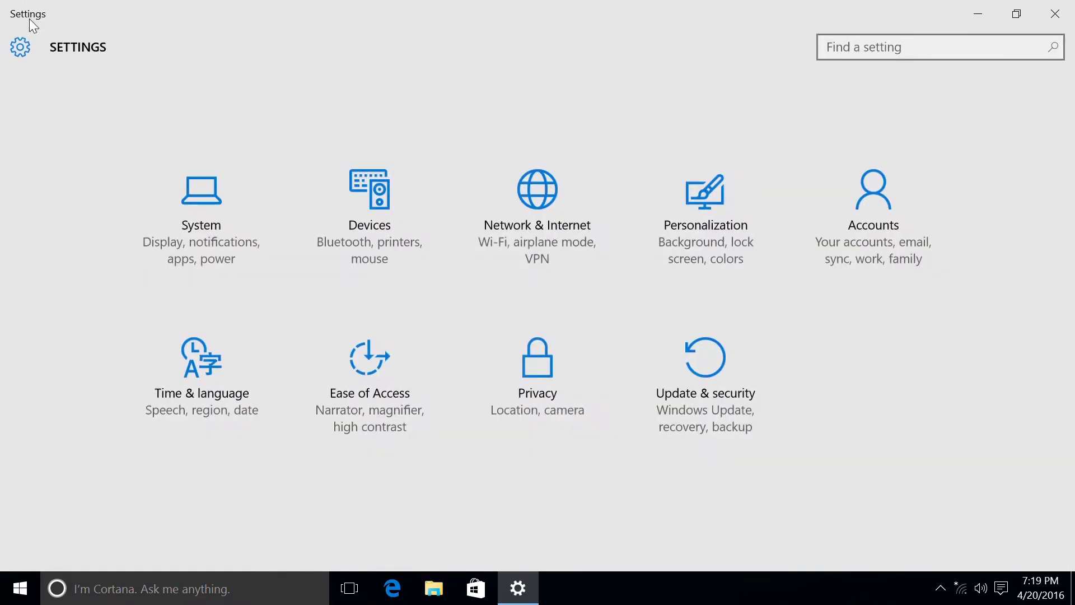
- Open the Time & language settings and review the date, time and format options
left_click(248, 337)
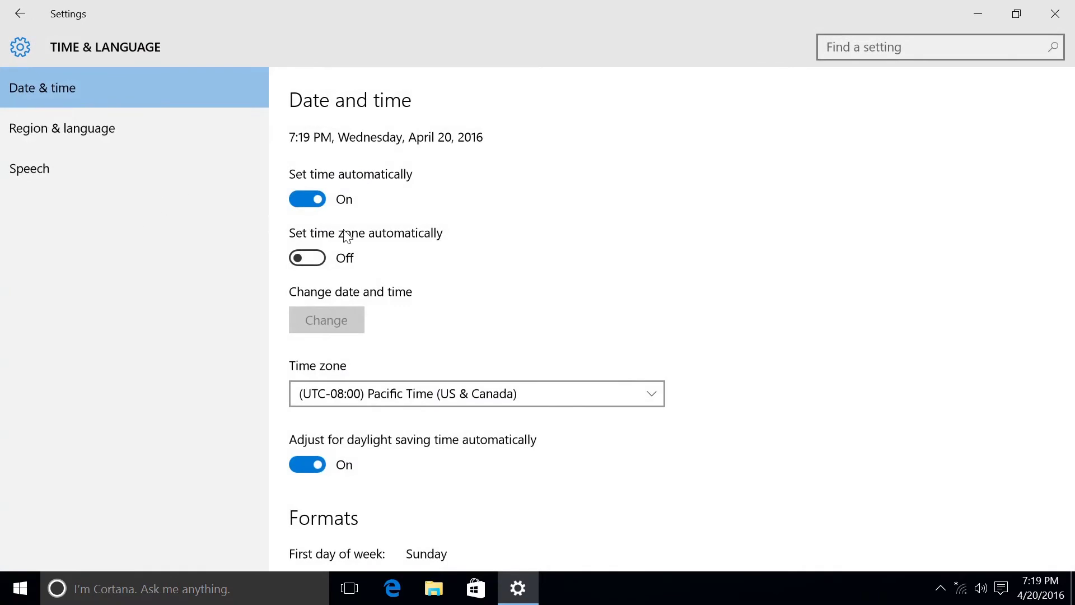
scroll(426, 336, "down", 5)
scroll(459, 404, "up", 4)
scroll(473, 395, "up", 1)
scroll(490, 387, "down", 5)
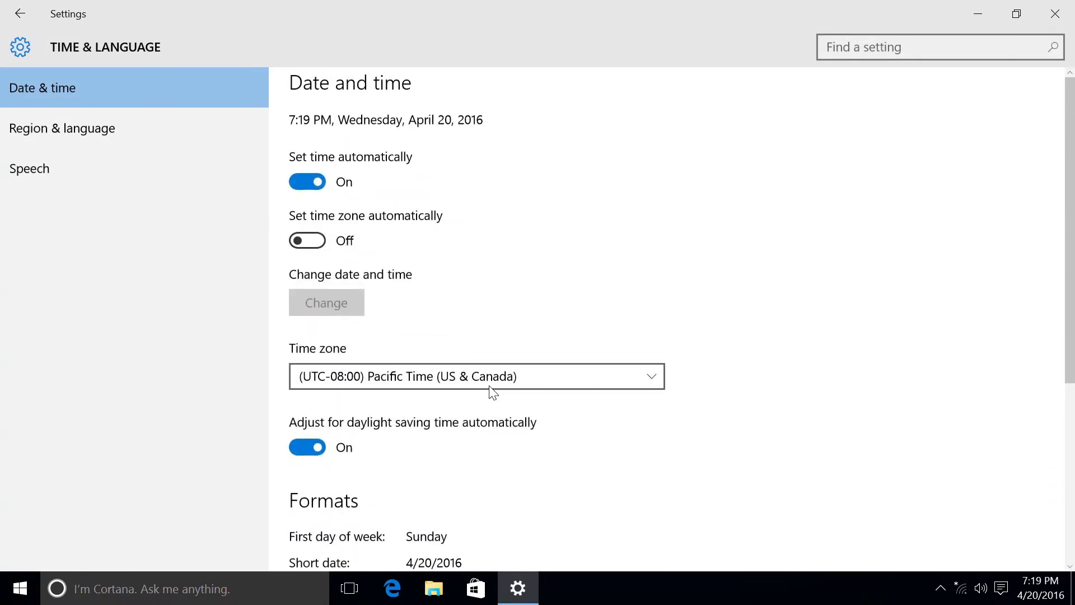
- Browse the list of available time zones to its end and close it without picking one
left_click(625, 115)
scroll(616, 202, "down", 12)
scroll(608, 212, "down", 15)
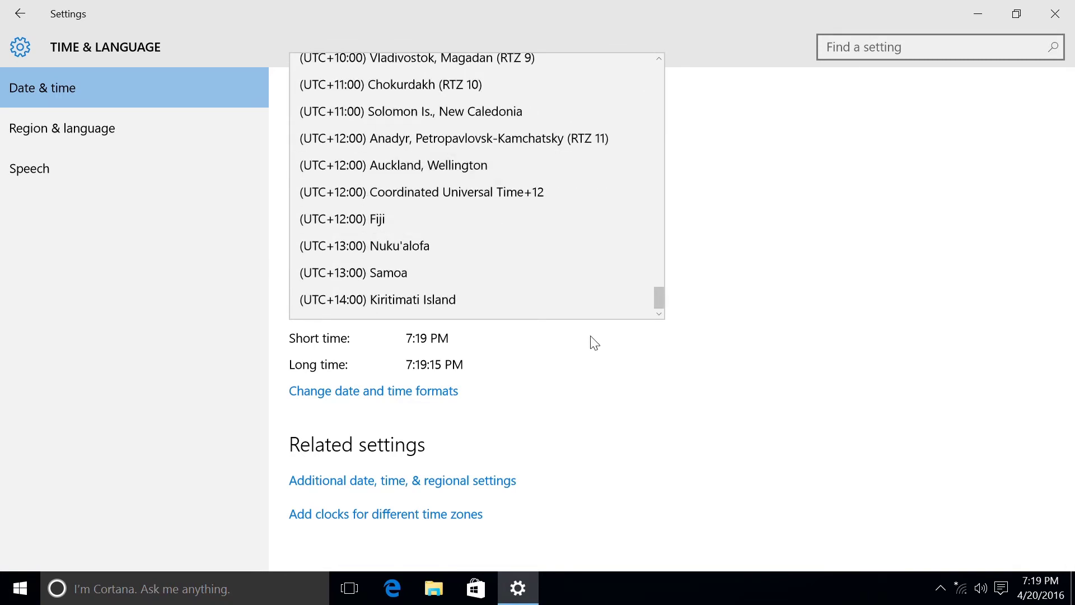
left_click(597, 391)
- Browse the list of countries and regions in the Region & language settings and close it without picking one
left_click(12, 133)
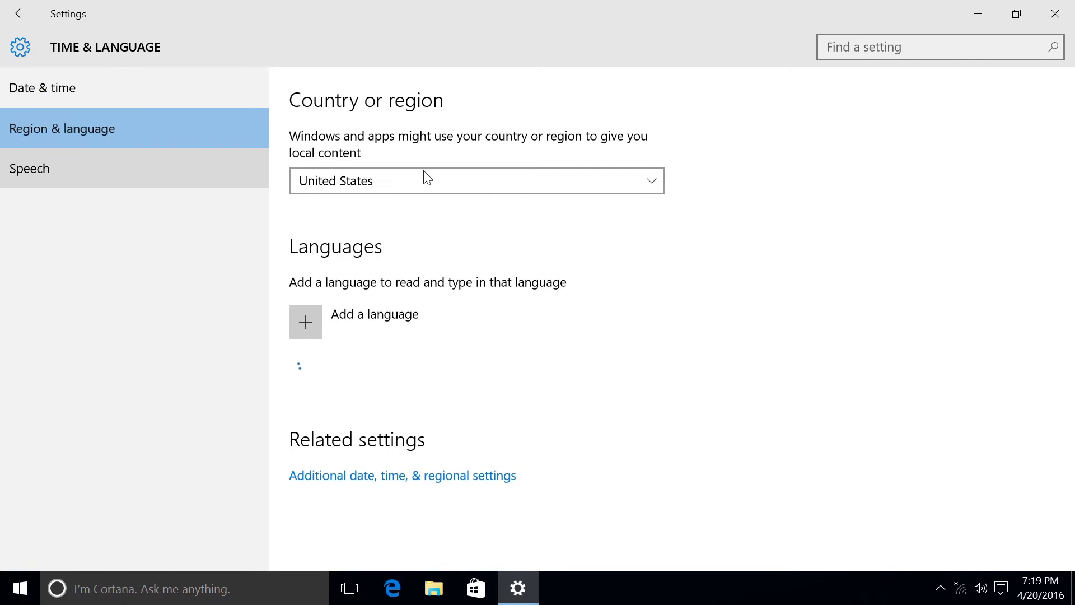
left_click(618, 182)
scroll(571, 213, "down", 3)
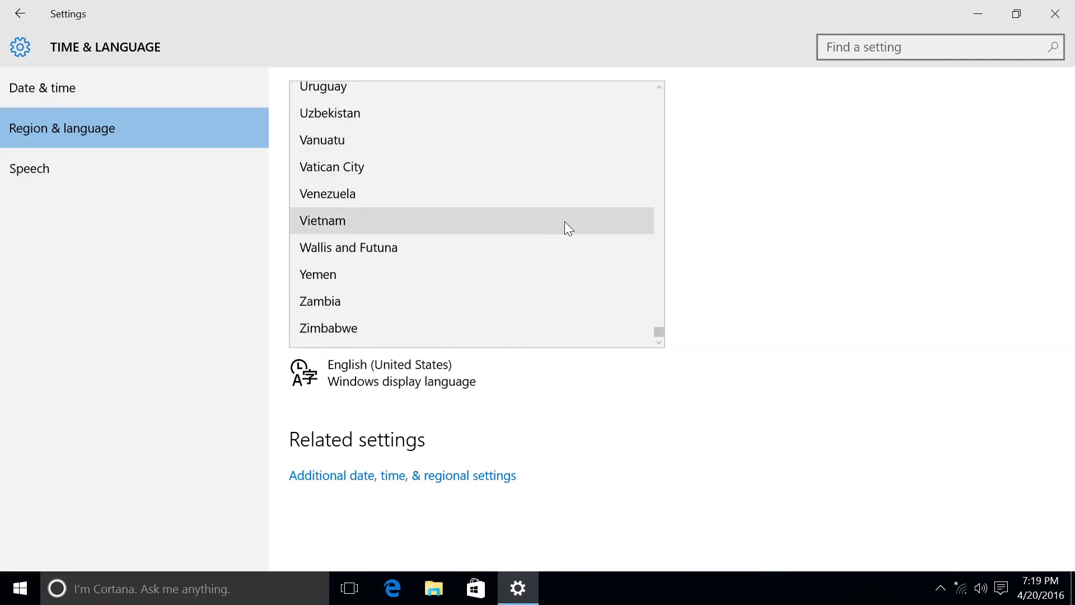
scroll(562, 230, "up", 4)
scroll(554, 278, "down", 4)
scroll(554, 277, "up", 6)
scroll(559, 262, "up", 20)
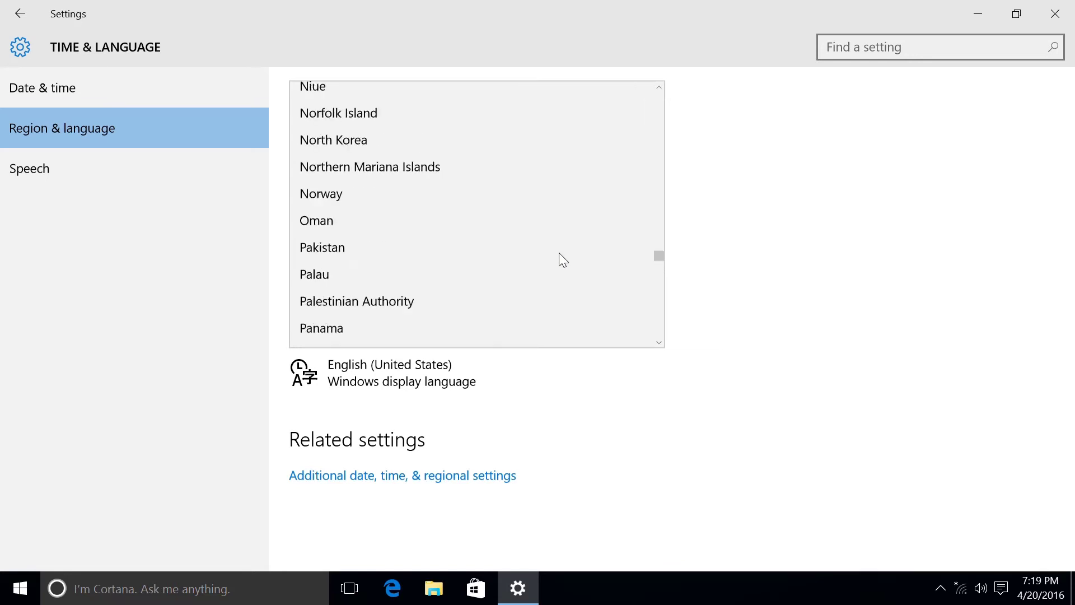
scroll(563, 259, "up", 20)
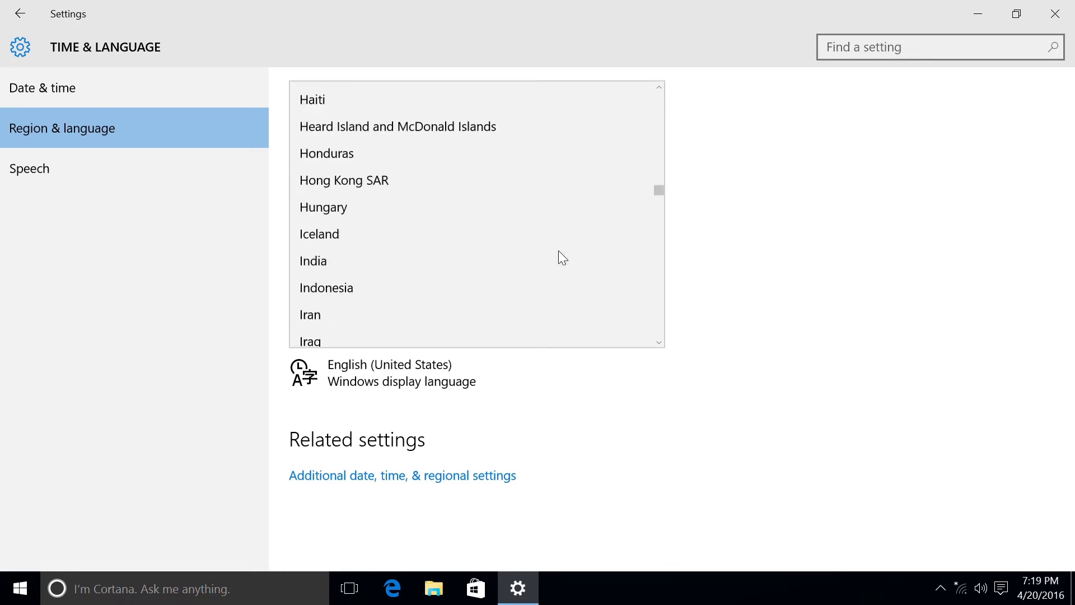
scroll(562, 258, "up", 20)
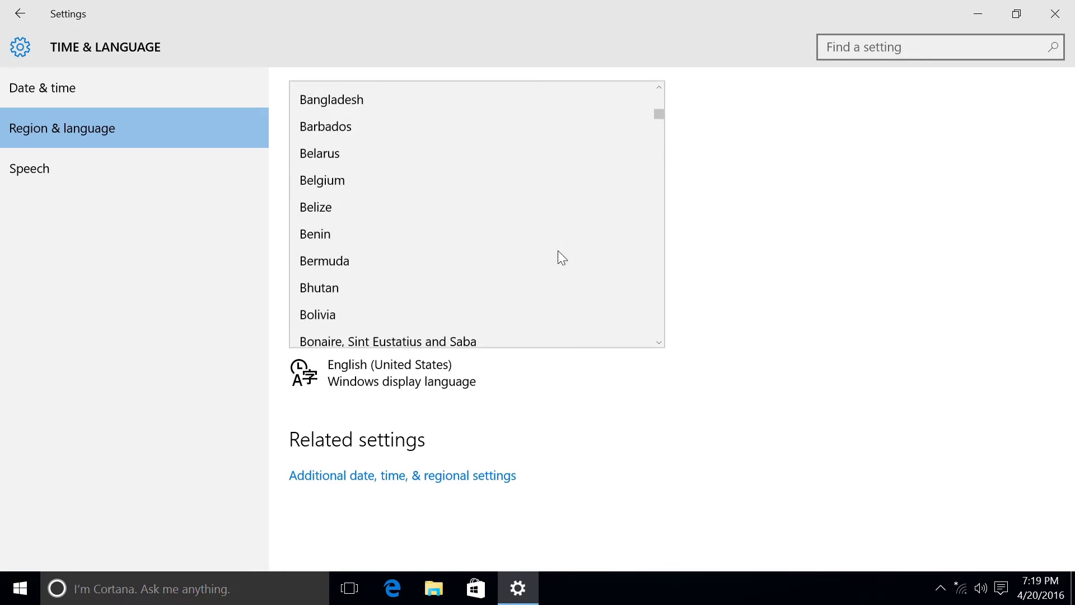
scroll(561, 255, "up", 3)
left_click(586, 356)
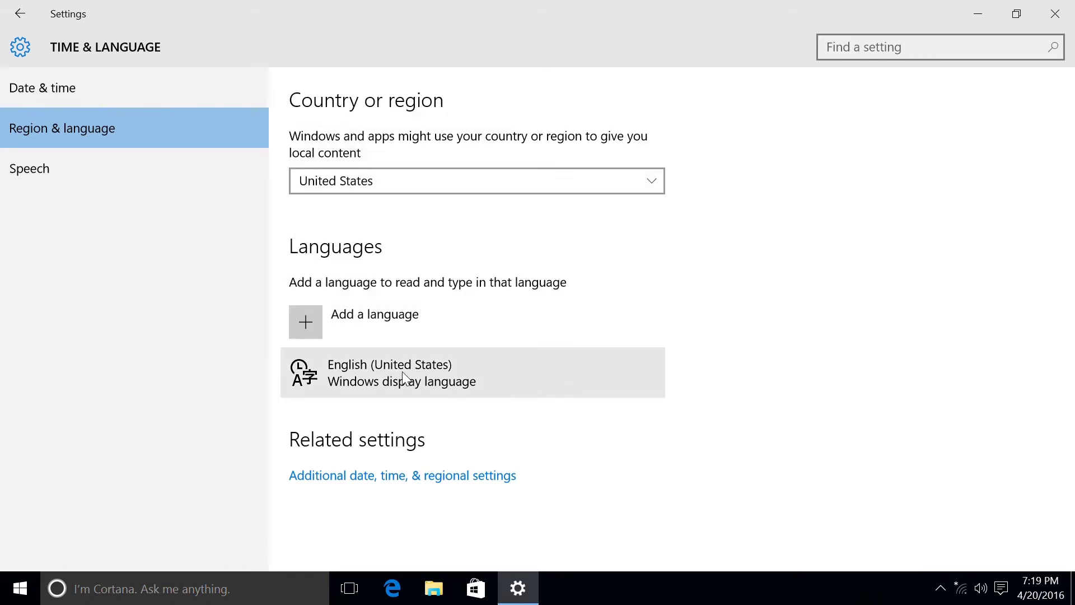
- Browse the languages that can be added and return to the Region & language page without adding one
left_click(393, 315)
scroll(385, 290, "right", 2)
scroll(385, 290, "right", 15)
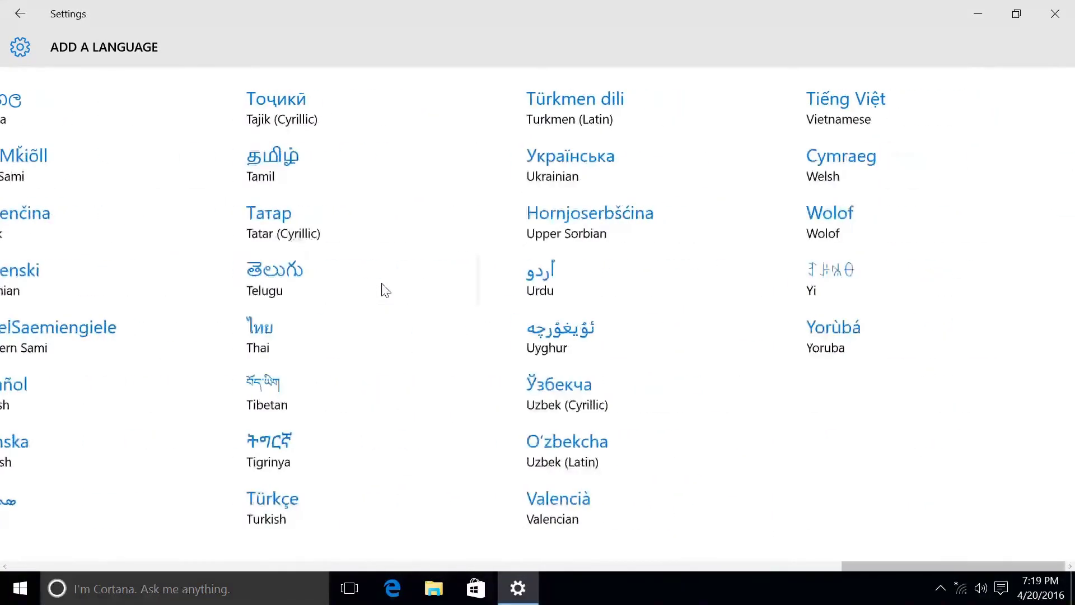
left_click(22, 15)
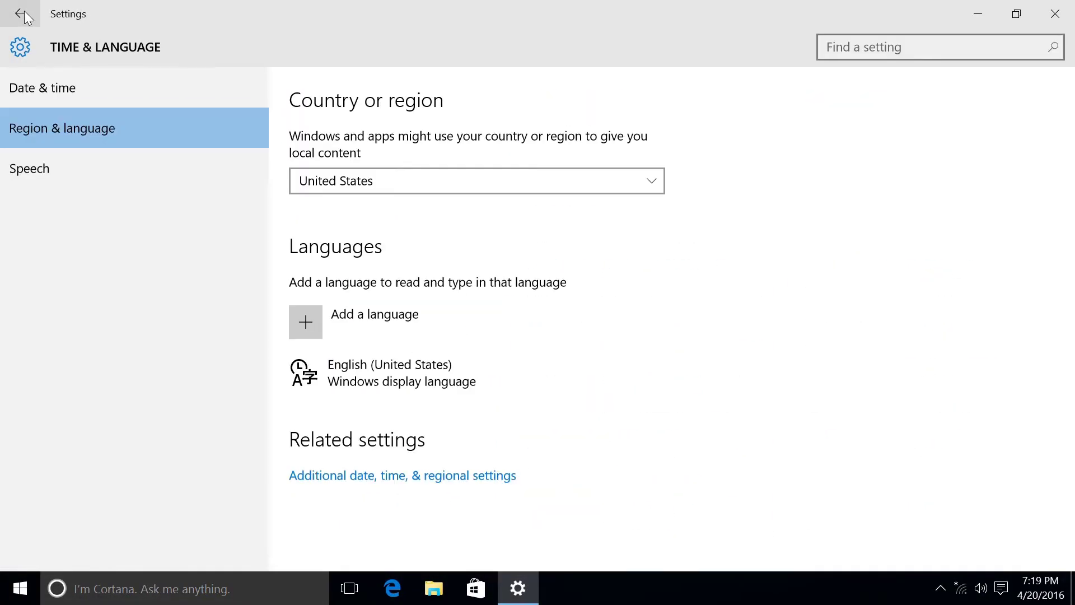
- Review the Speech settings for speech language, text-to-speech and microphone, and return to the Settings home page
left_click(147, 170)
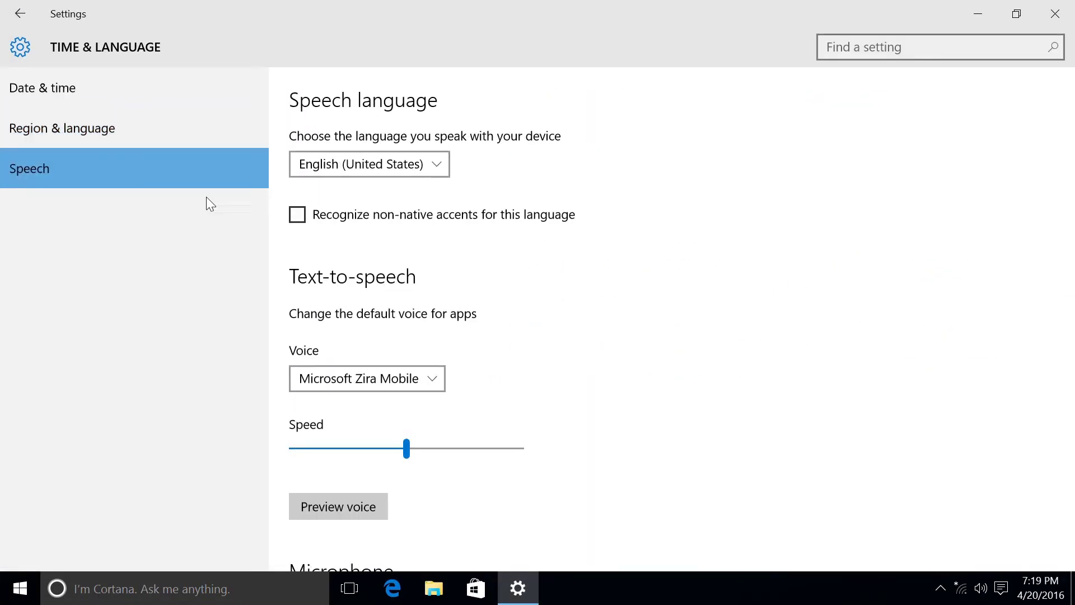
scroll(420, 290, "down", 5)
scroll(420, 279, "up", 5)
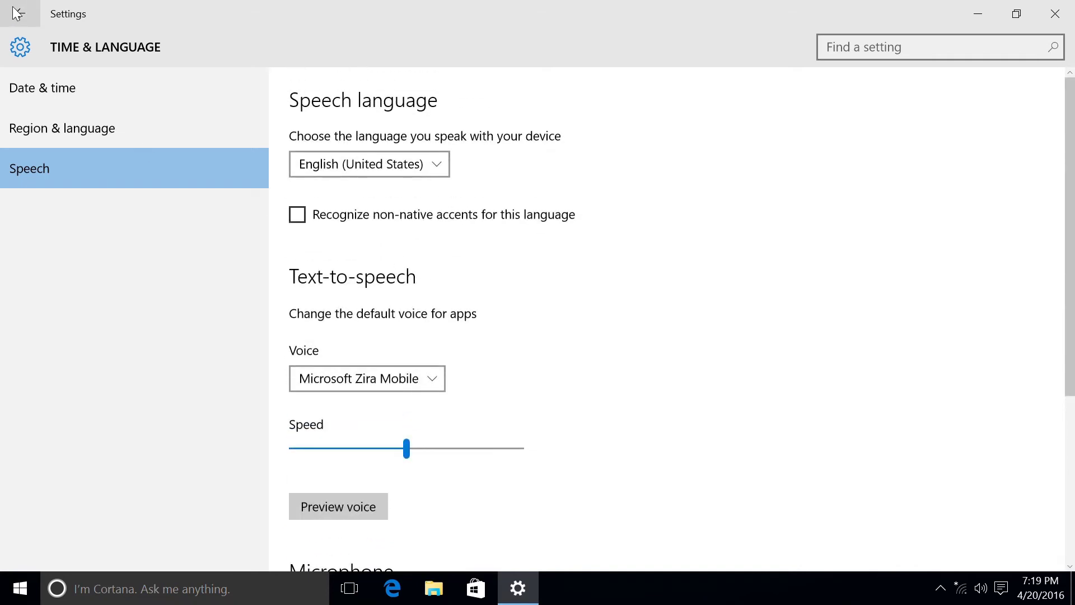
left_click(17, 13)
- Open the Privacy settings and review the General, Location, Account info, Contacts, Calendar and Call history pages
left_click(546, 374)
scroll(26, 154, "down", 3)
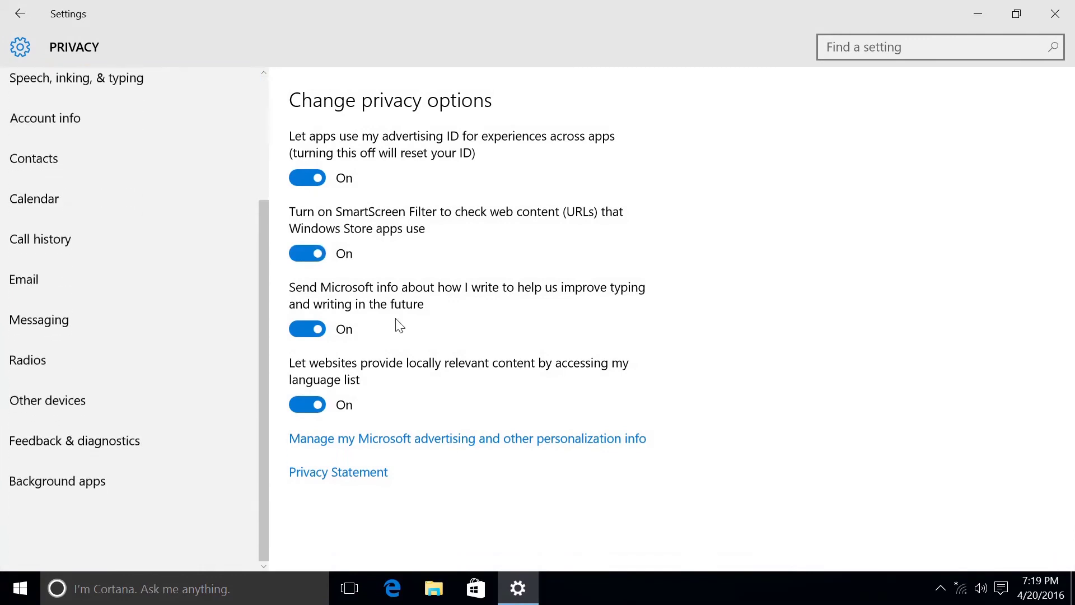
scroll(47, 166, "up", 3)
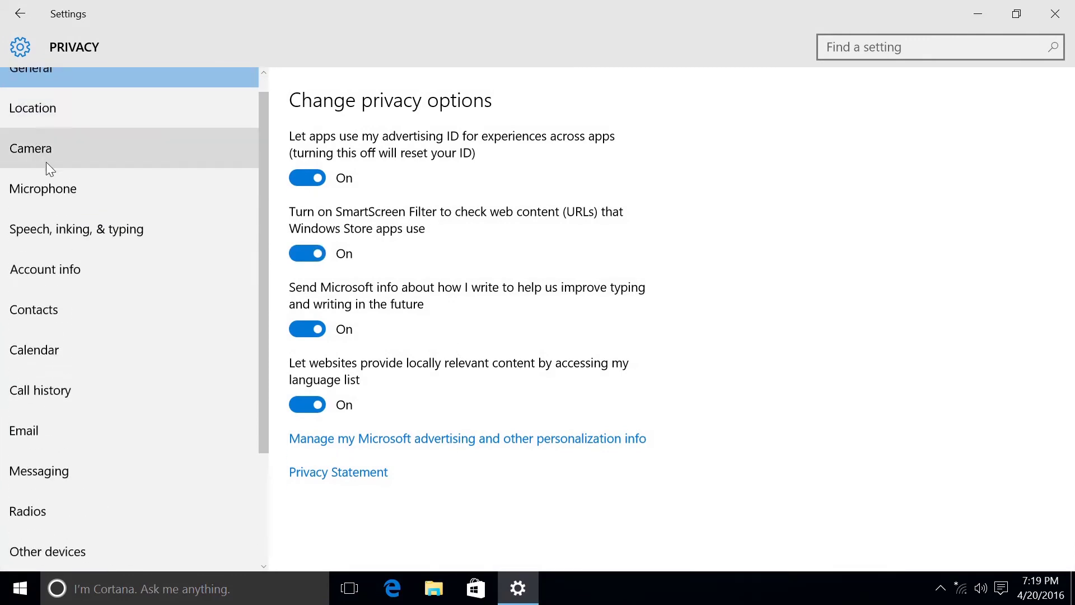
left_click(51, 112)
left_click(35, 290)
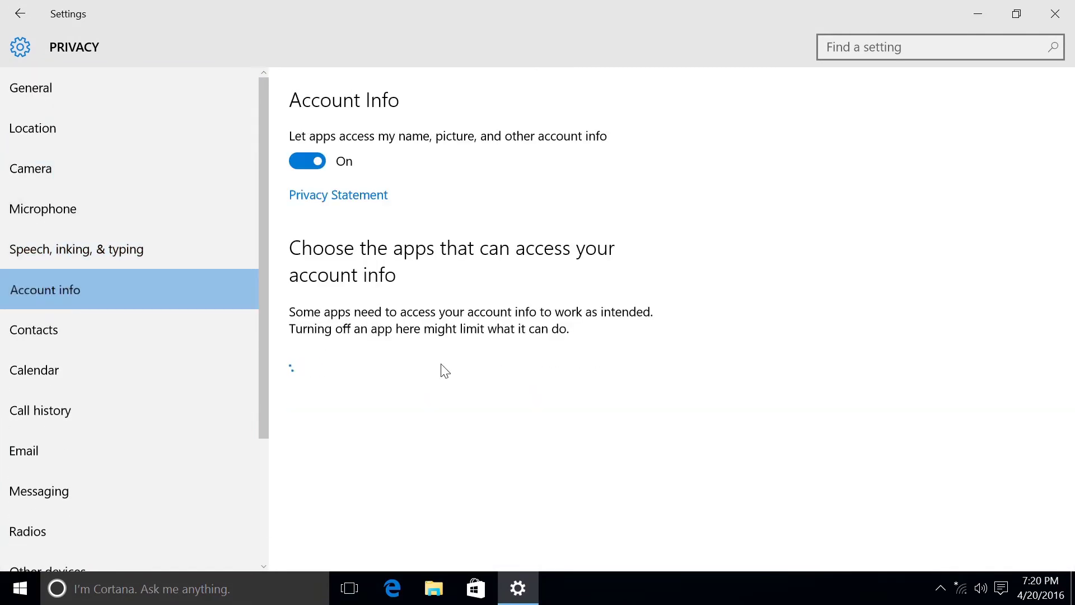
left_click(53, 330)
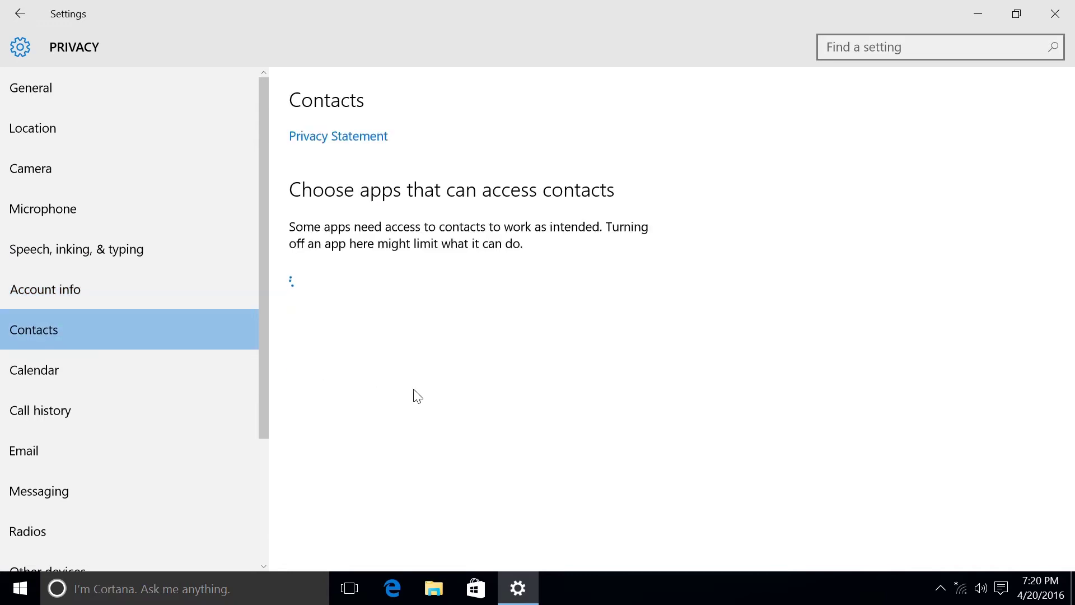
left_click(27, 375)
left_click(44, 411)
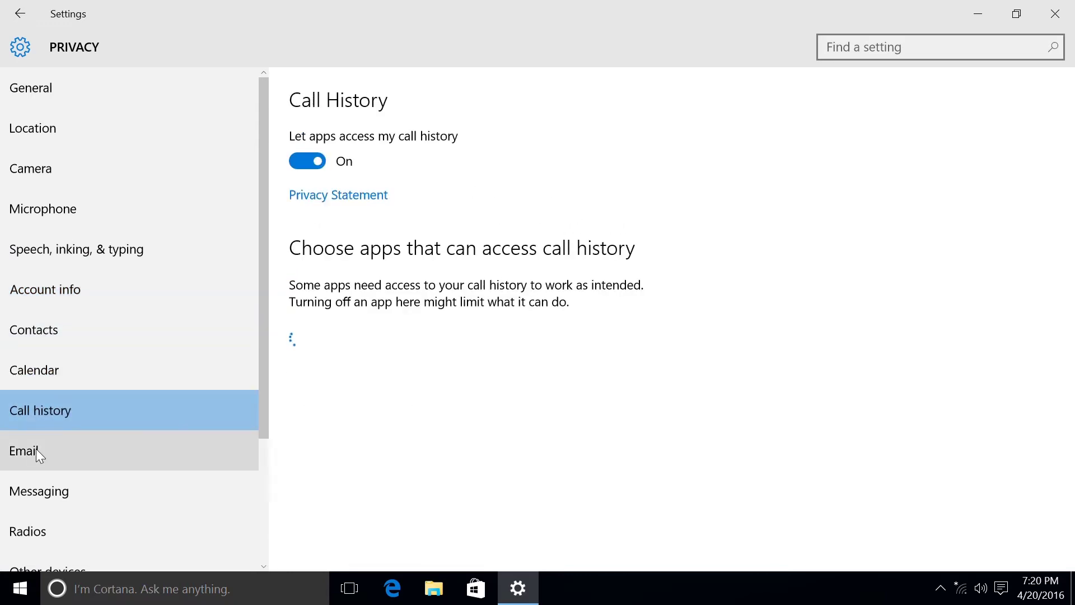
- Review the Messaging, Radios, Feedback & diagnostics and Background apps privacy pages and return to the Settings home page
scroll(110, 453, "down", 3)
left_click(28, 327)
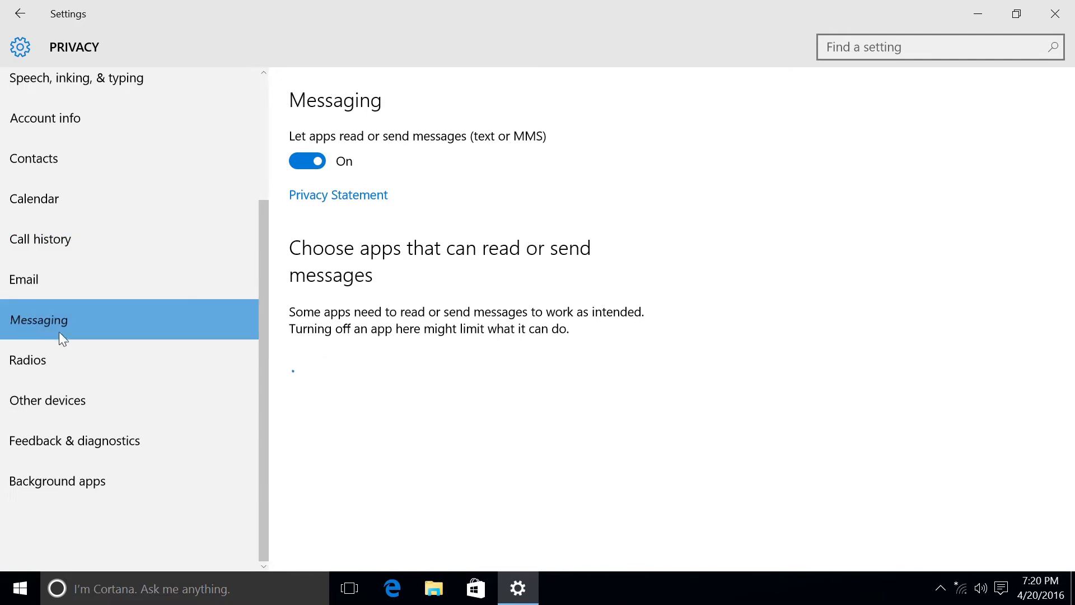
left_click(33, 360)
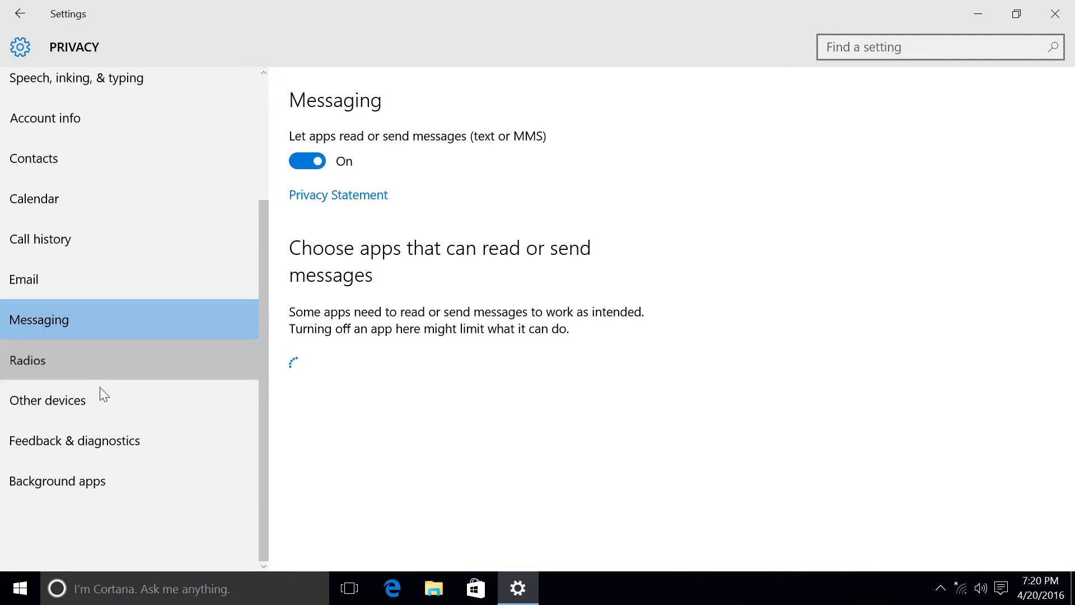
left_click(56, 442)
left_click(63, 475)
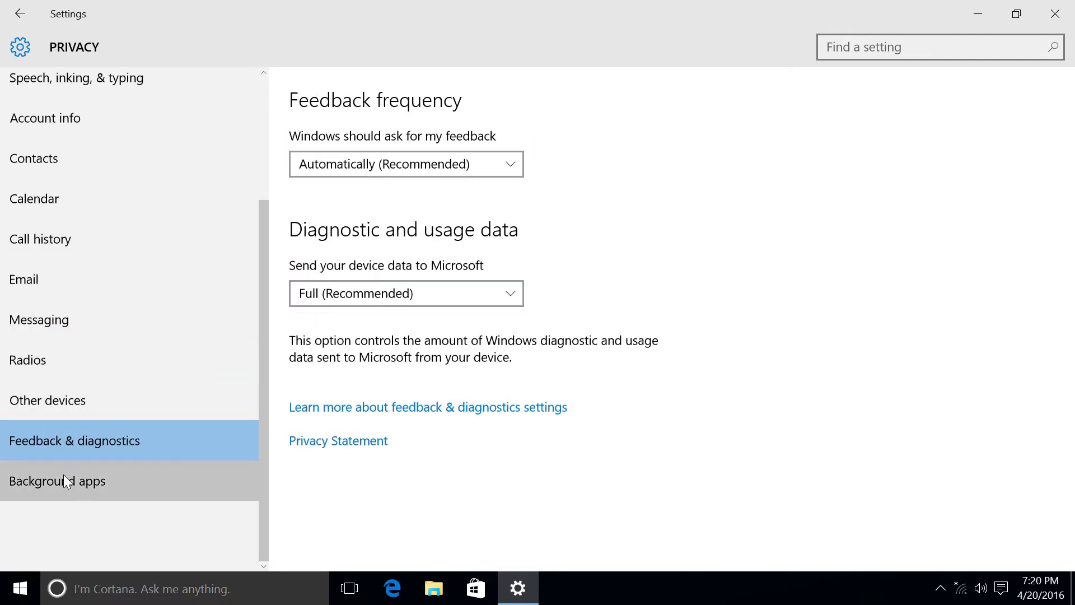
left_click(14, 10)
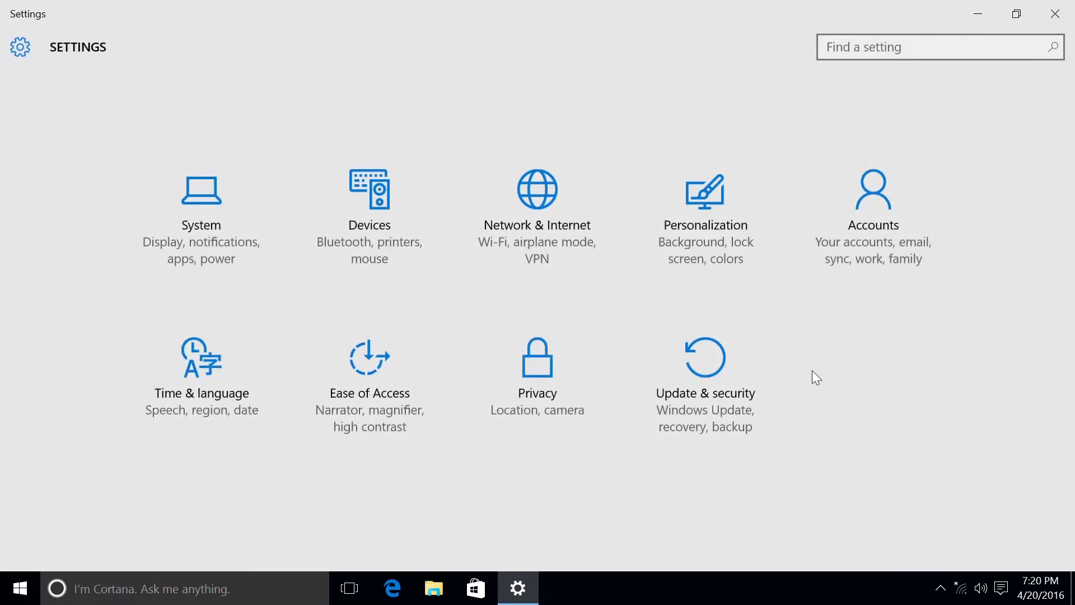
- Open the Update & security settings, review the advanced options of Windows Update and return to the update page
left_click(714, 393)
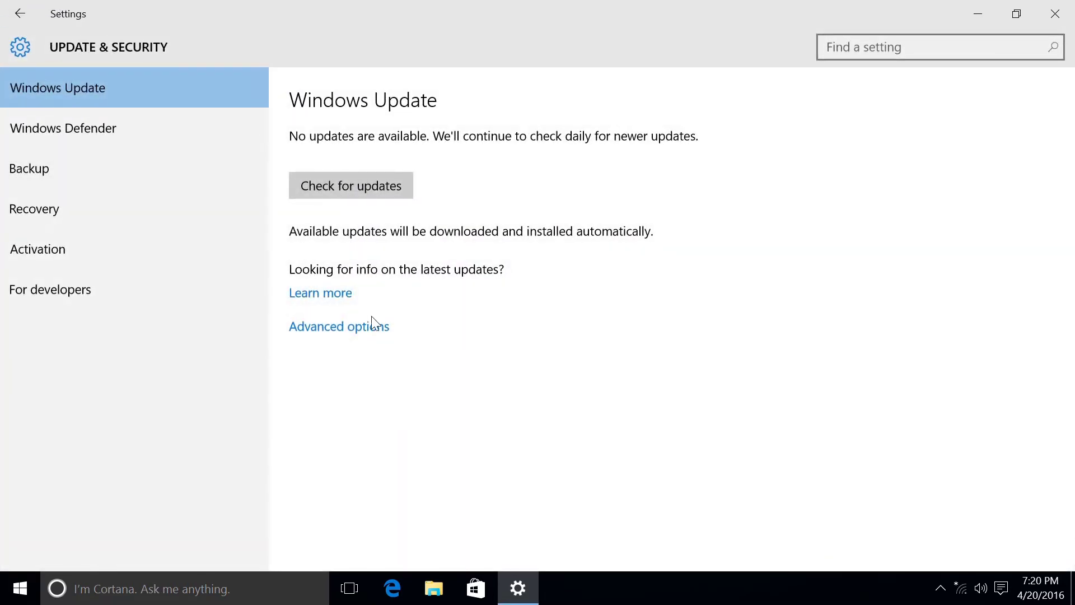
left_click(378, 328)
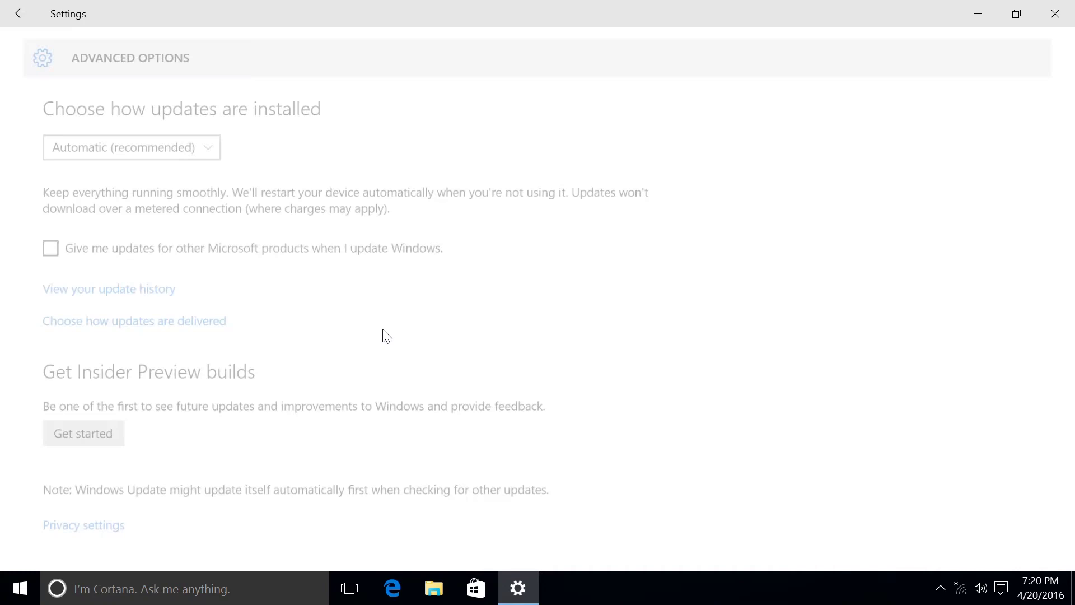
scroll(348, 324, "down", 1)
scroll(330, 308, "up", 1)
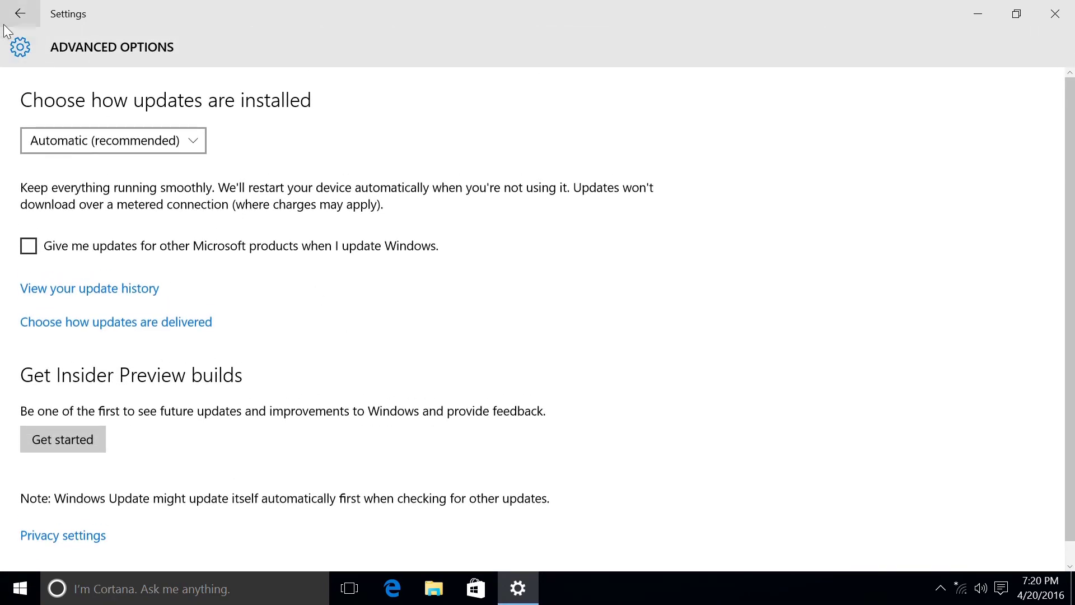
left_click(20, 15)
- Review the Windows Defender, Backup and Recovery pages and close the Settings window
left_click(83, 132)
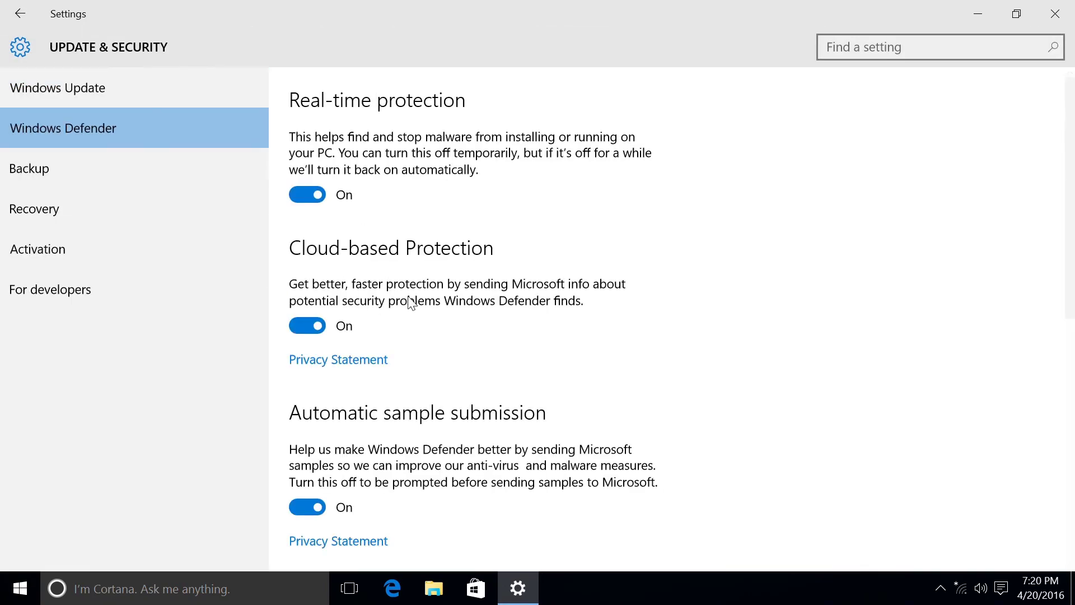
scroll(347, 287, "down", 10)
left_click(68, 178)
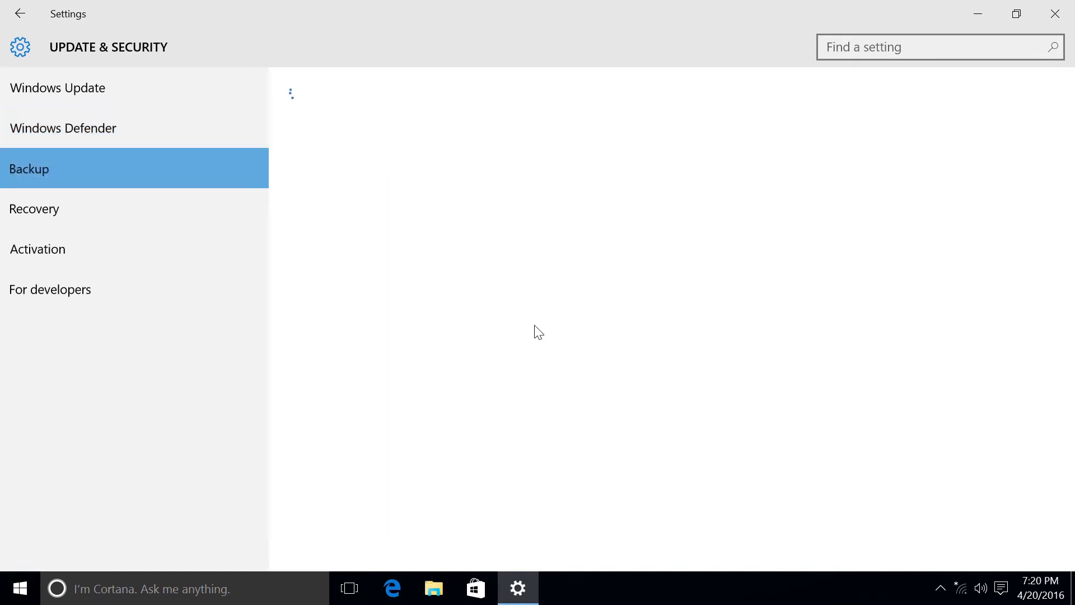
left_click(32, 209)
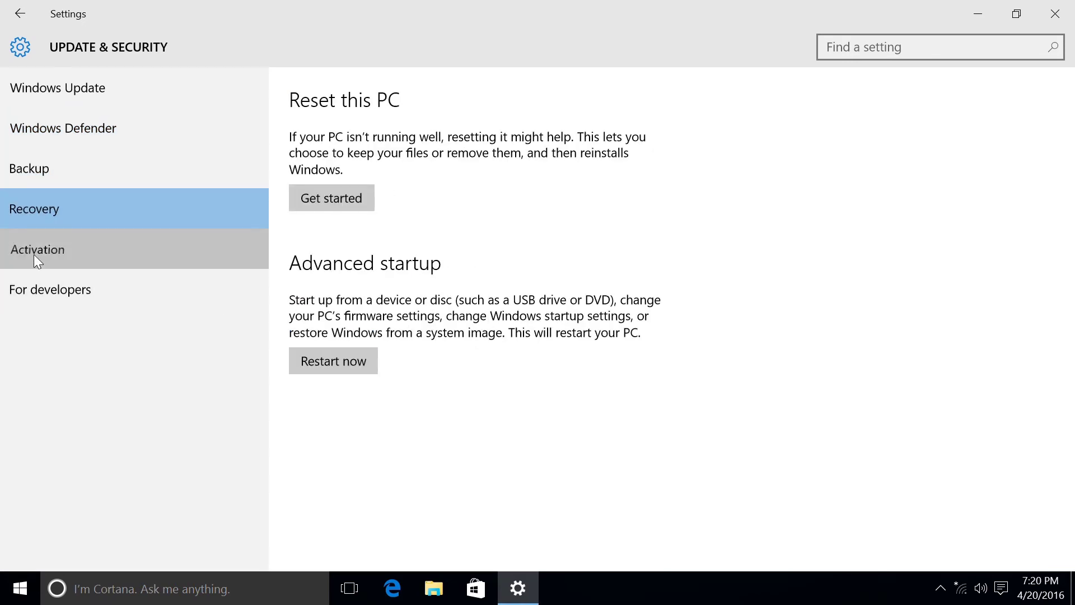
left_click(1055, 14)
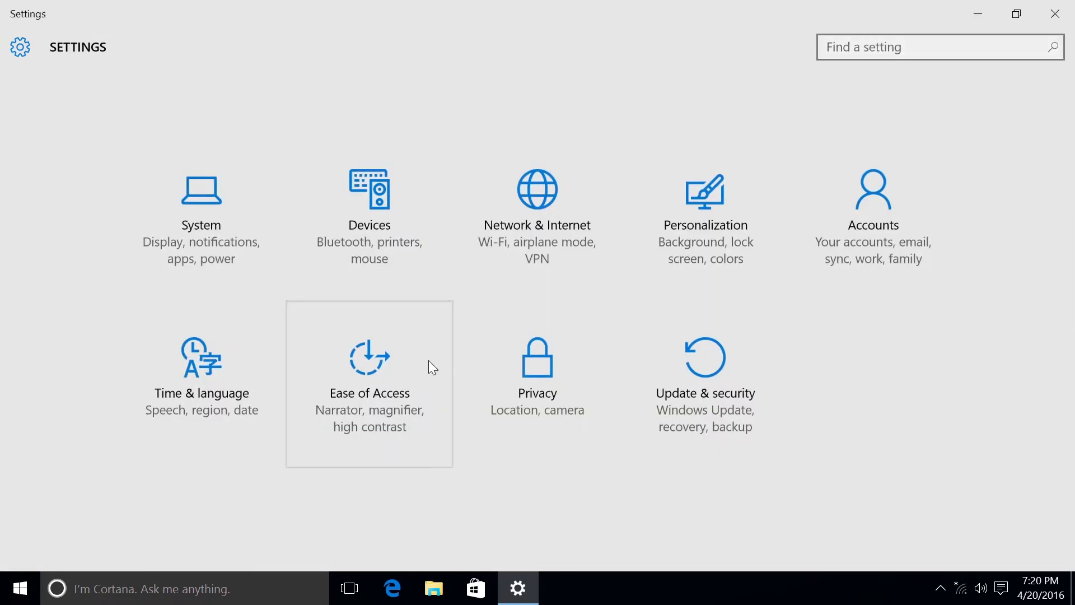
left_click(1072, 14)
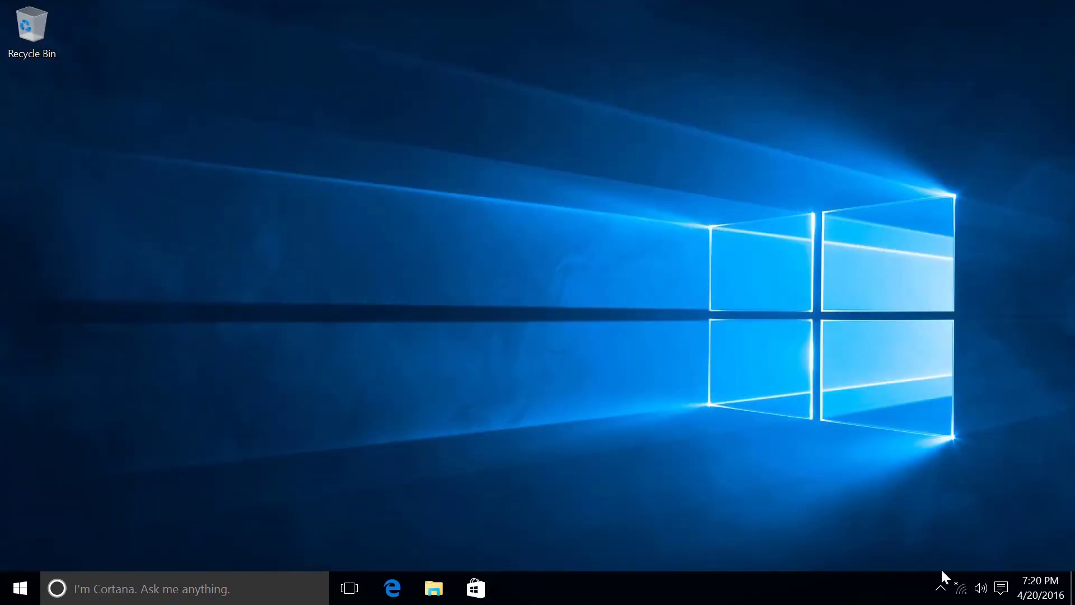
- Turn on Tablet mode from the Action Center
left_click(999, 593)
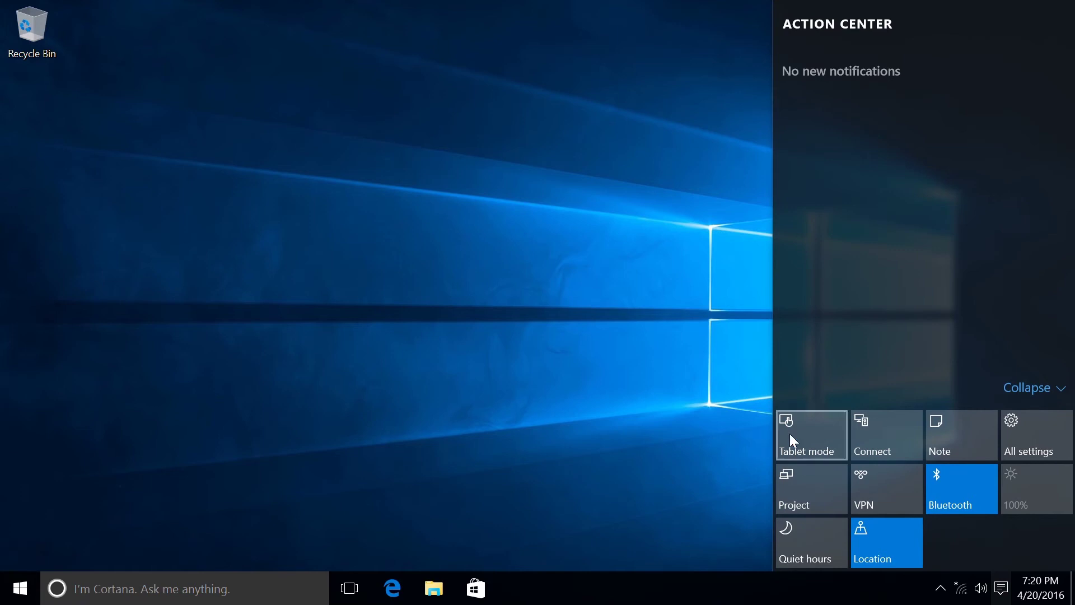
left_click(787, 435)
left_click(572, 501)
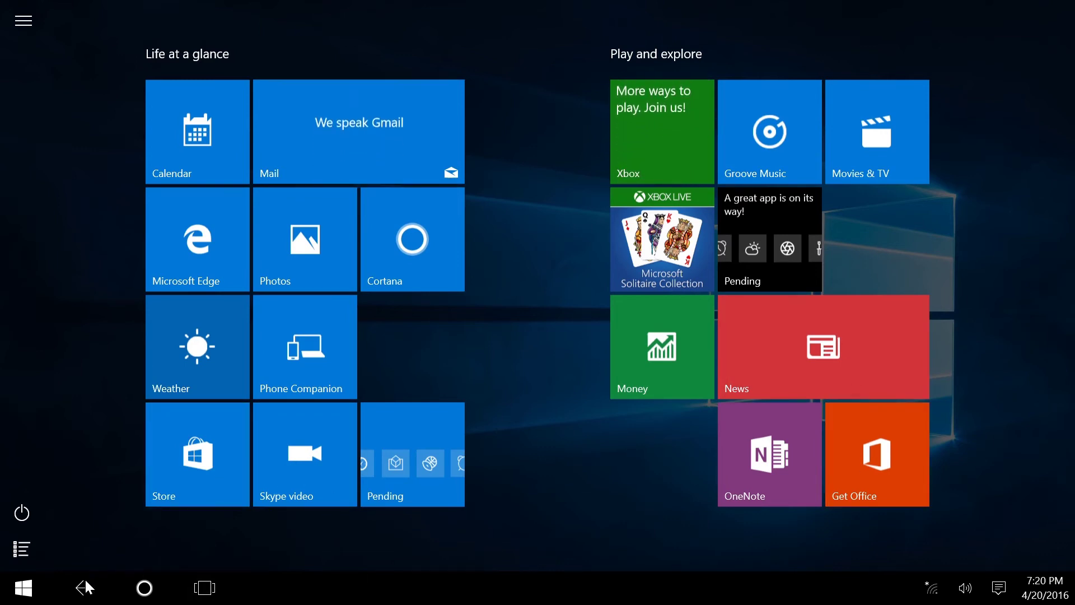
- Browse the full list of installed apps on the tablet Start screen and expand the Windows Accessories folder
left_click(21, 549)
scroll(119, 325, "down", 20)
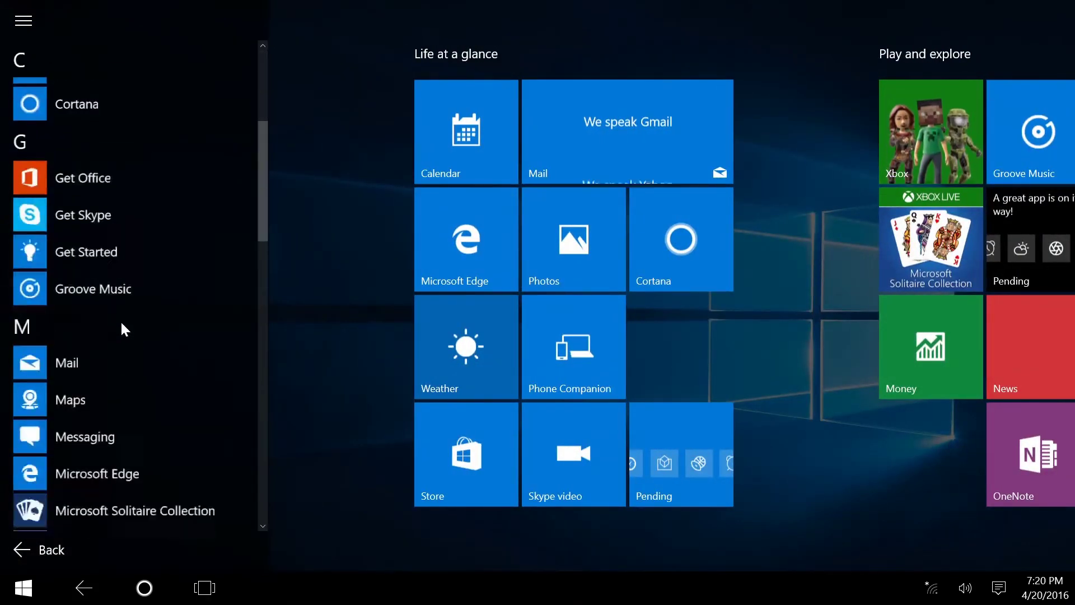
scroll(142, 410, "up", 5)
scroll(142, 409, "down", 5)
left_click(168, 252)
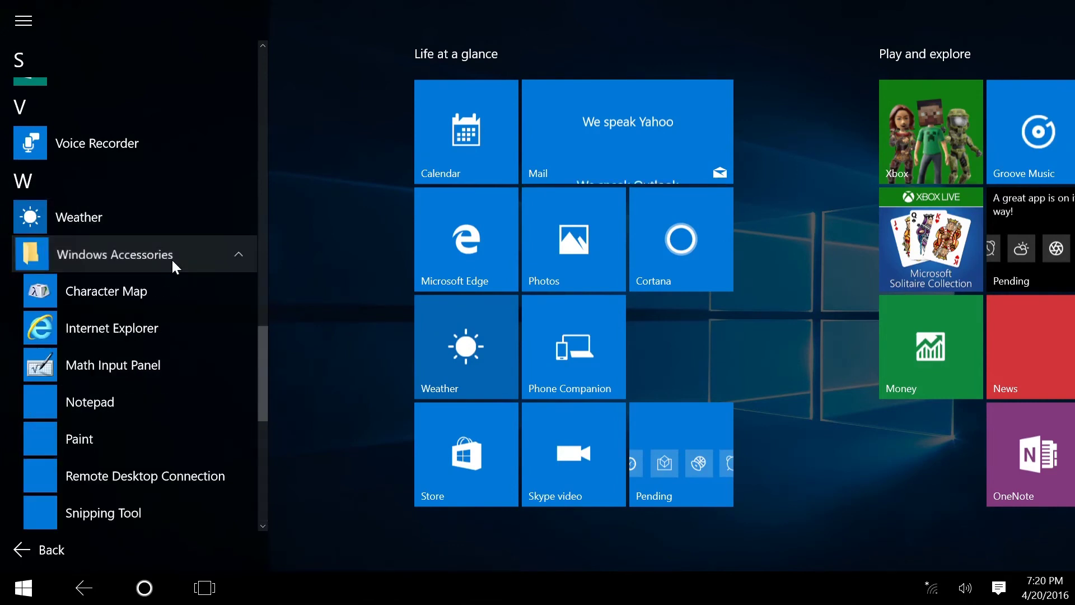
- Examine the contents of the administrative tools, Windows Ease of Access, Windows PowerShell and Windows System folders in the app list
scroll(177, 320, "down", 8)
left_click(196, 300)
scroll(195, 314, "down", 7)
left_click(189, 327)
scroll(191, 333, "down", 4)
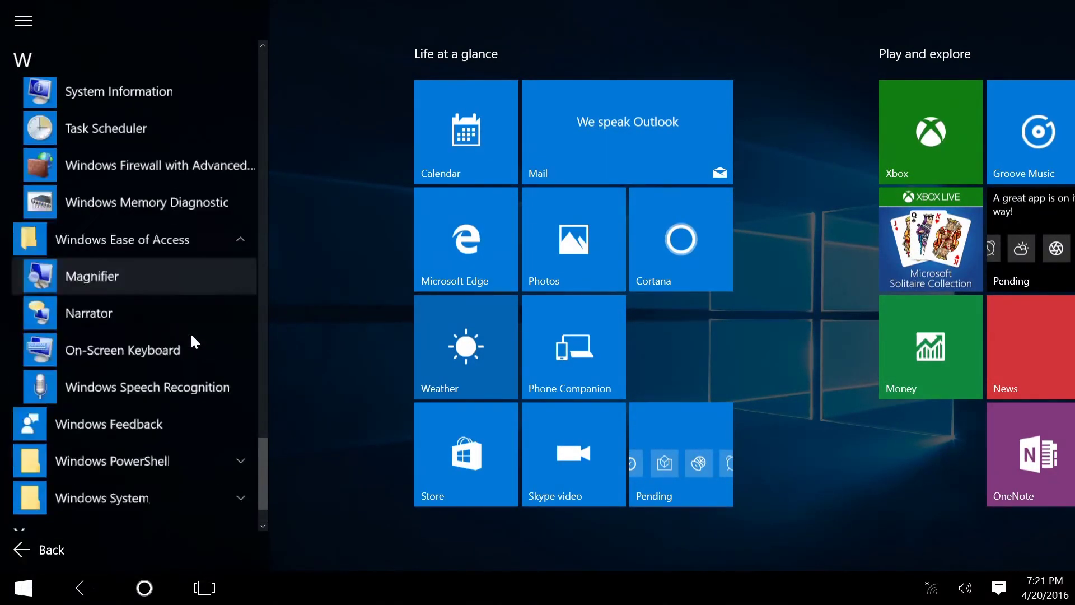
left_click(156, 401)
scroll(158, 398, "down", 3)
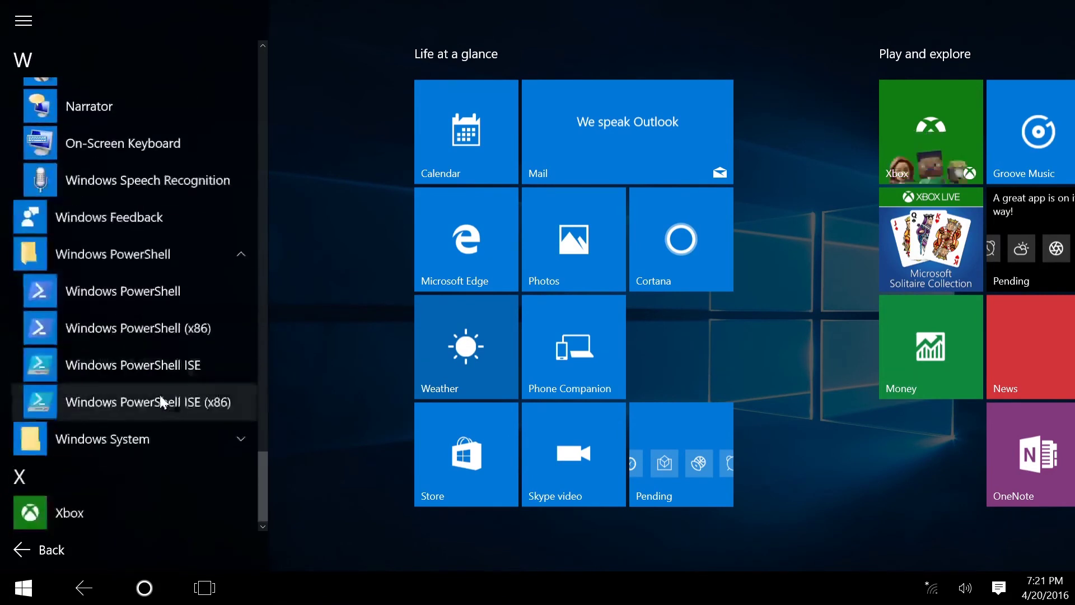
left_click(167, 438)
scroll(224, 426, "down", 6)
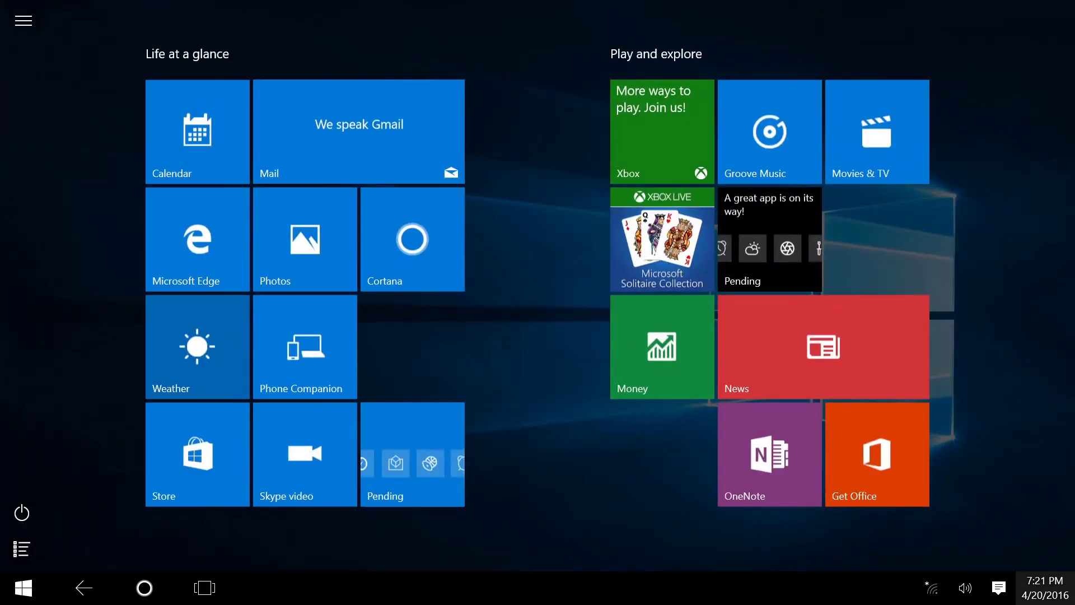
- Turn off Tablet mode from the Action Center and dismiss the Start menu
left_click(999, 587)
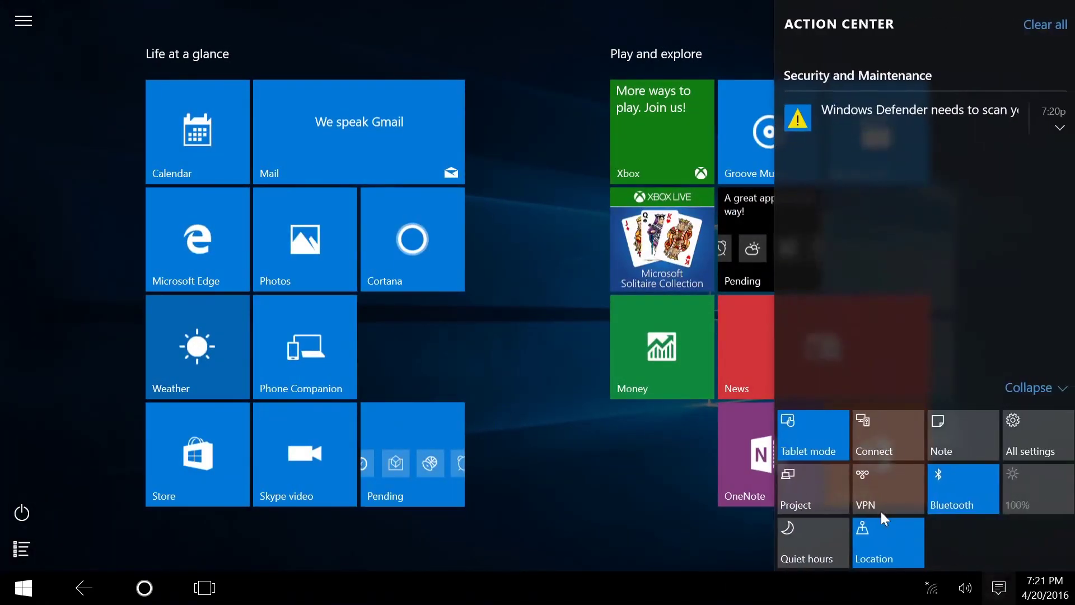
left_click(793, 432)
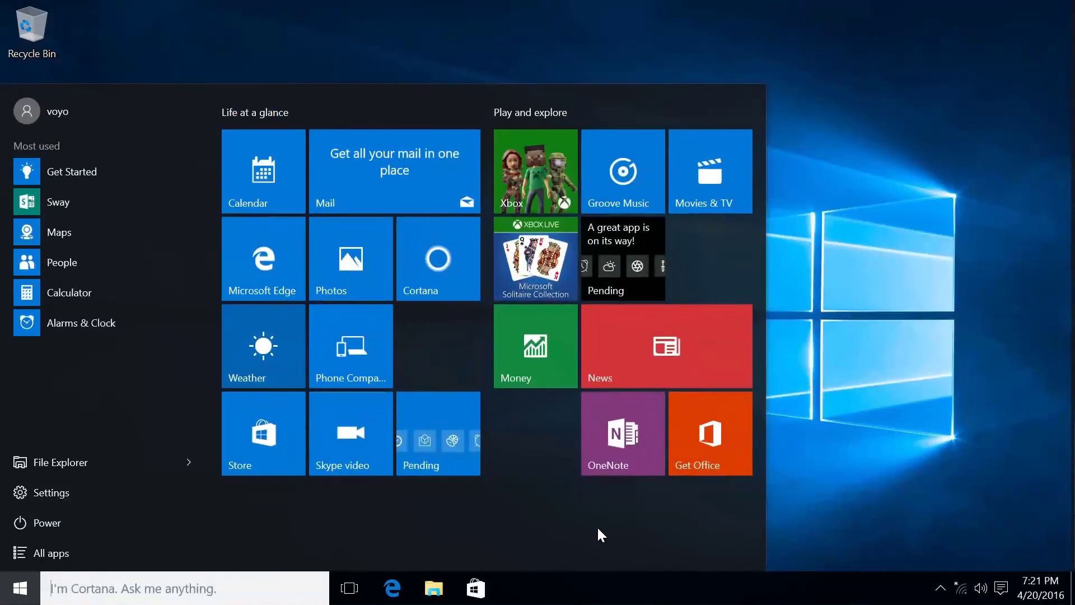
left_click(870, 504)
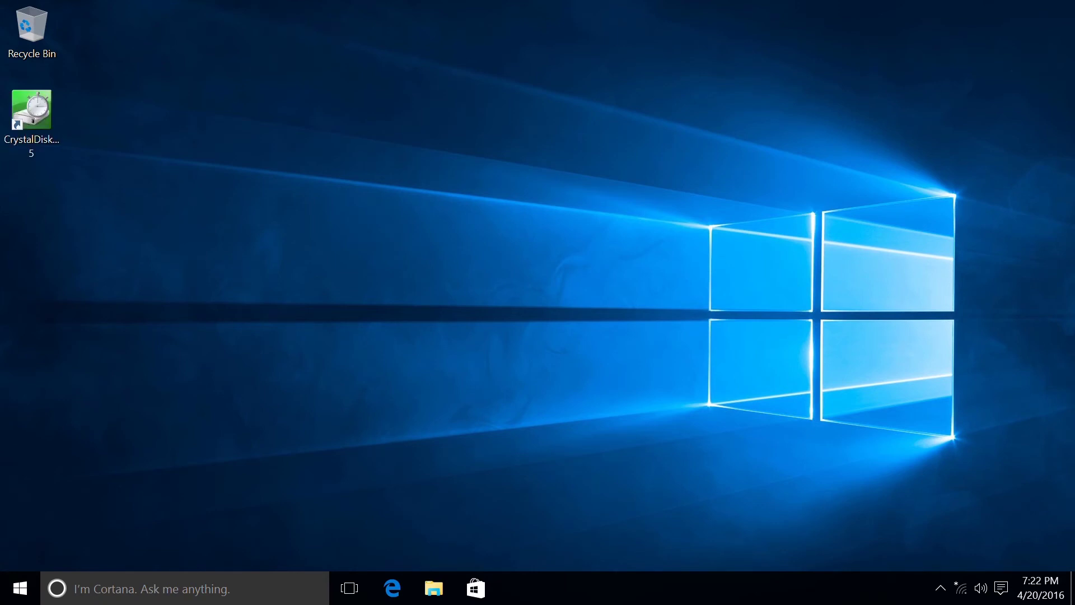
- Open CrystalDiskMark and start all benchmark tests on drive C: with 5 runs and a 1GiB test size
double_click(16, 129)
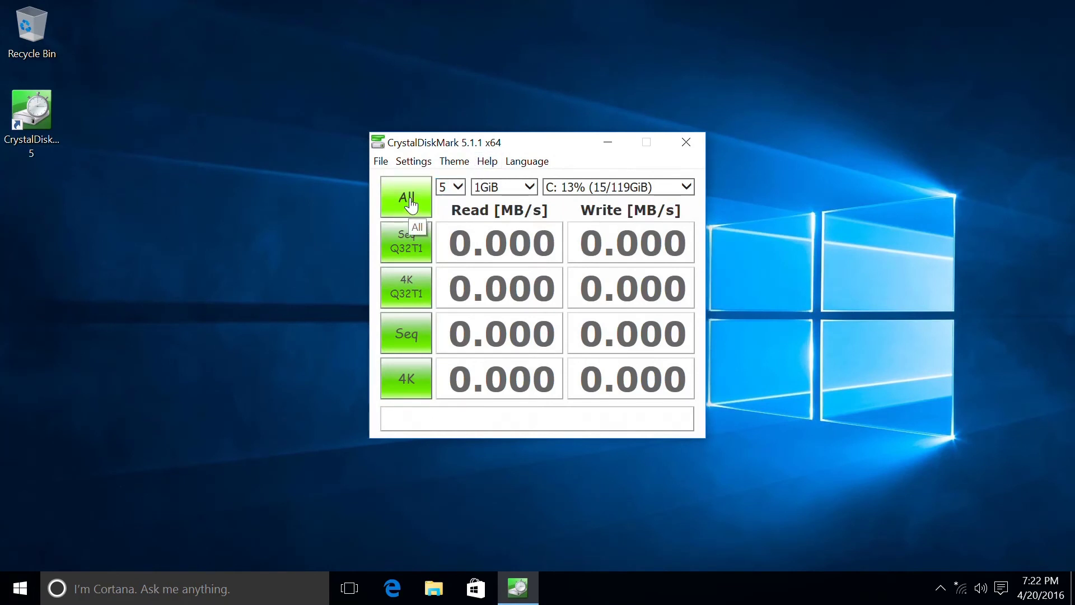
left_click(410, 203)
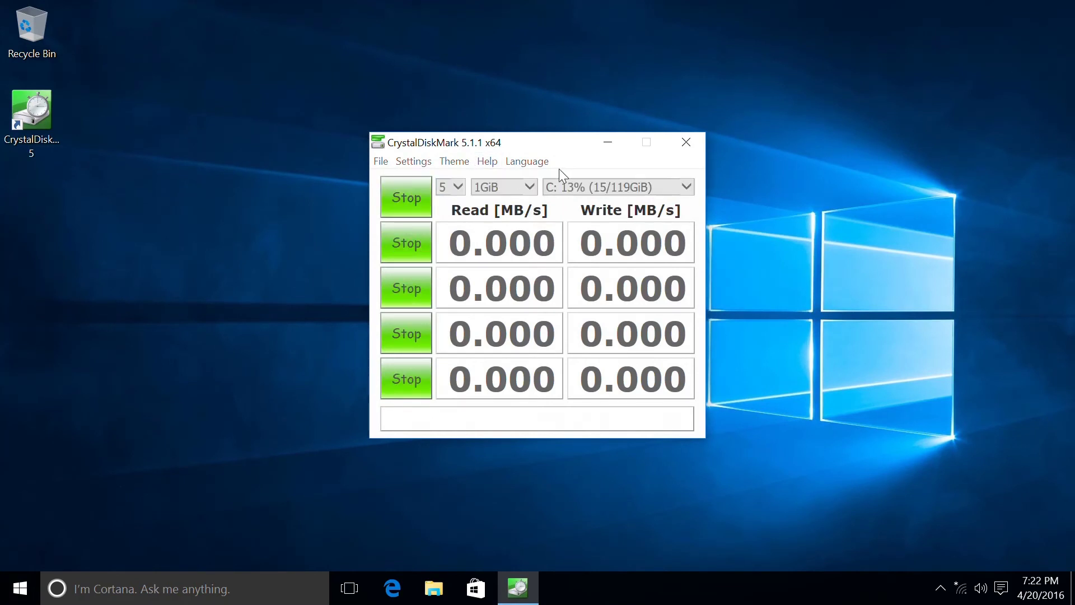